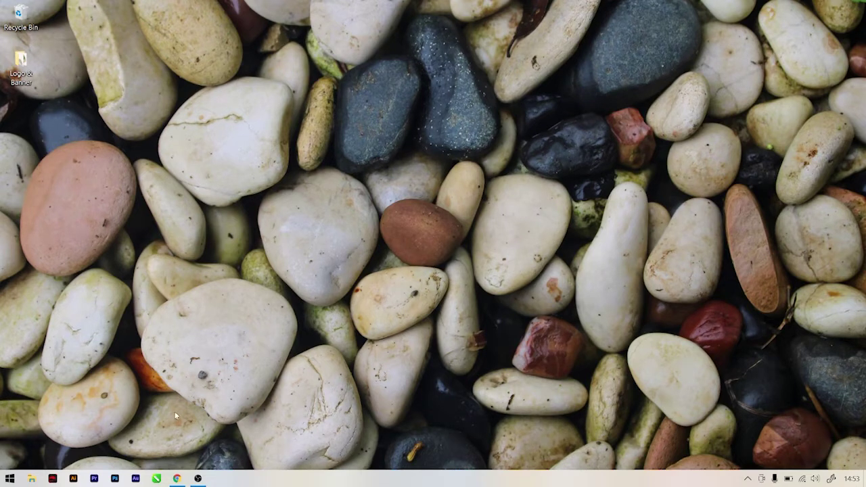
# Step: Bring the browser showing the Koki Asik blog's Blogger Pages list to the front
pyautogui.click(177, 479)
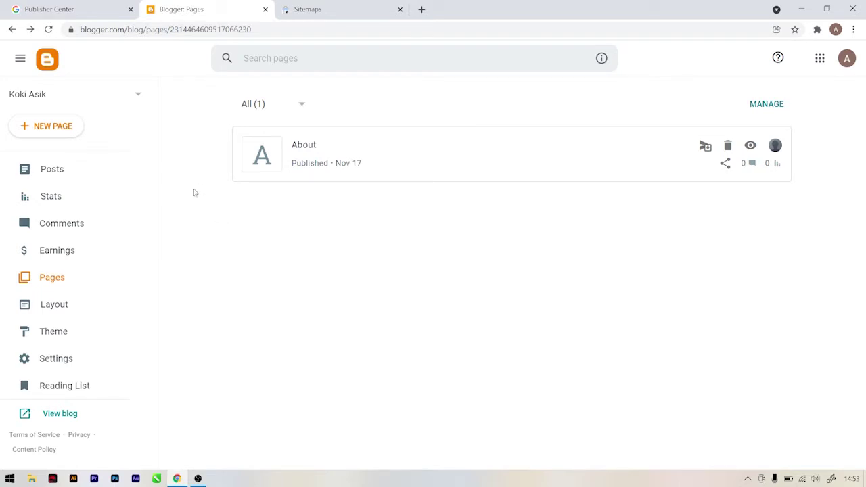
# Step: Open the live Koki Asik blog in a new tab and scroll through its recipe posts
pyautogui.click(55, 414)
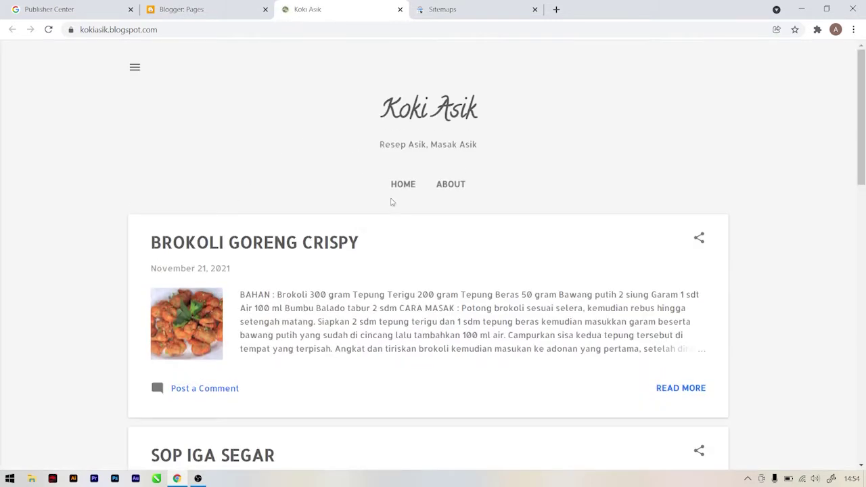
pyautogui.scroll(-9, 389, 200)
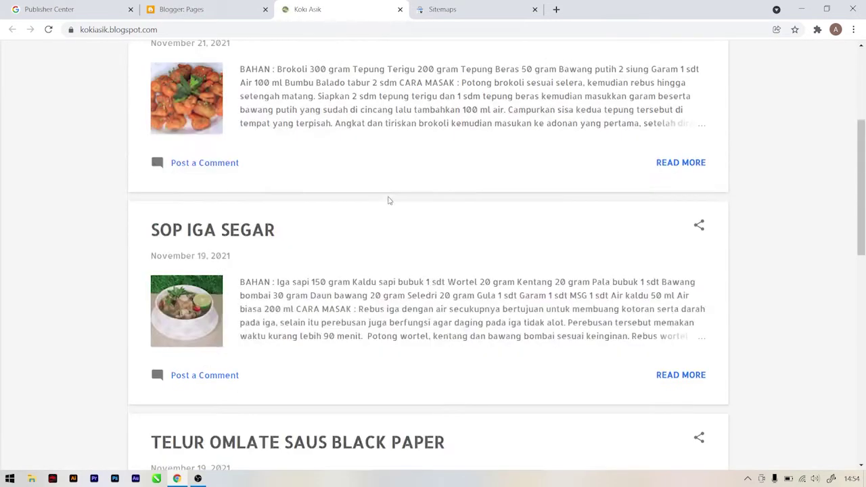
pyautogui.scroll(-3, 382, 200)
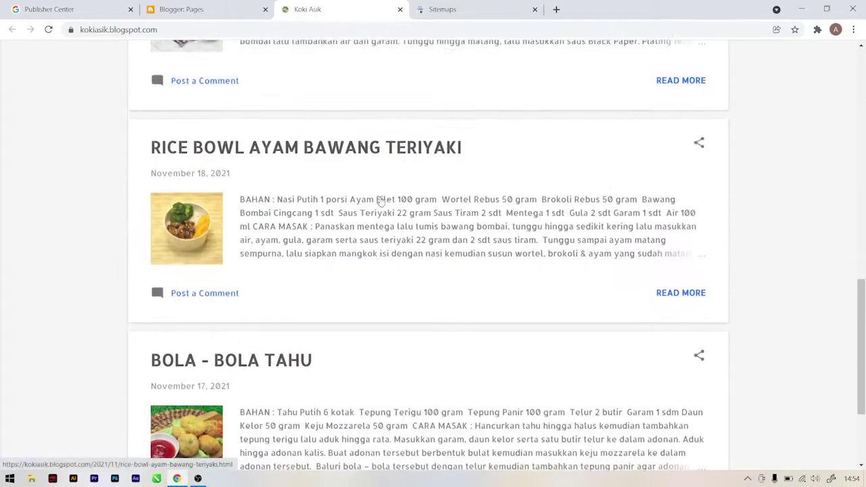
pyautogui.scroll(6, 380, 198)
pyautogui.scroll(5, 380, 197)
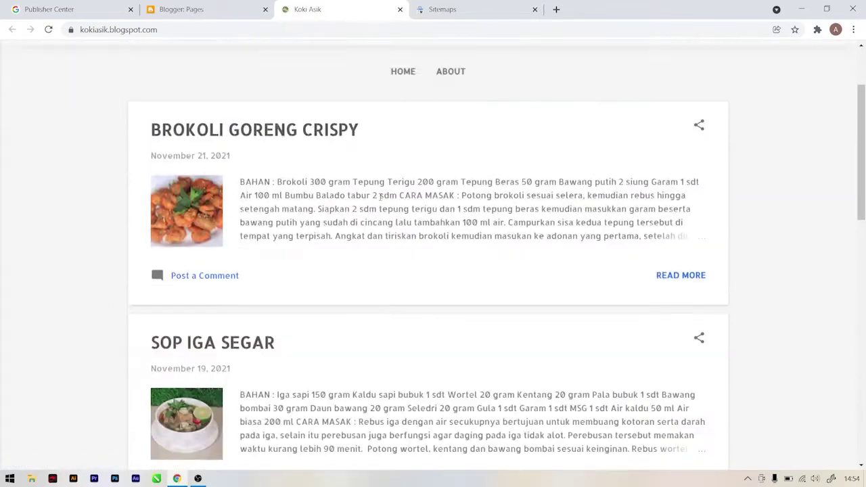
# Step: Start a new Publisher Center publication named Koki Asik
pyautogui.click(67, 9)
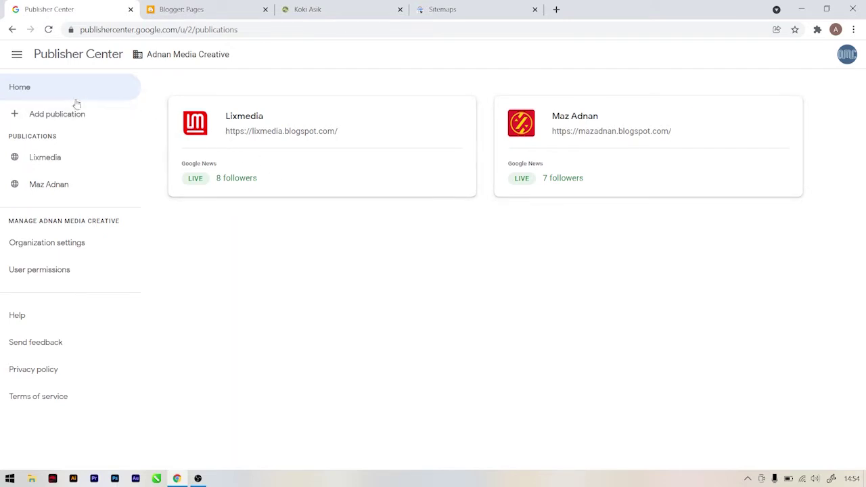
pyautogui.click(59, 116)
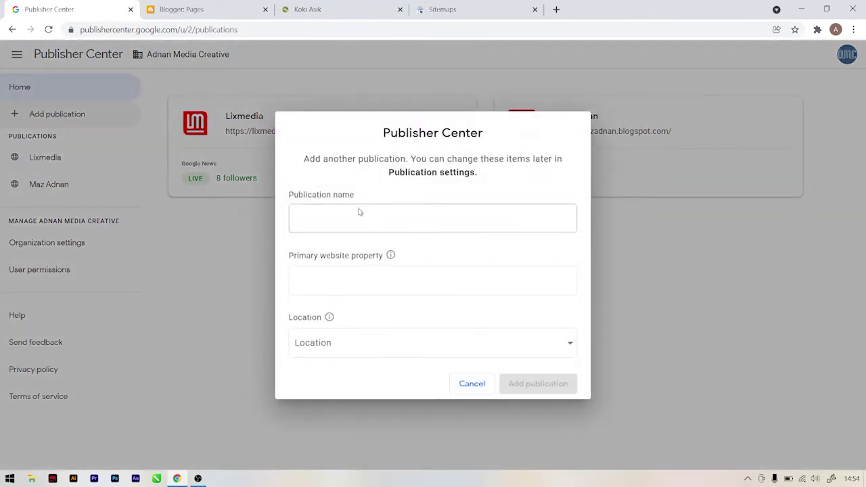
pyautogui.click(378, 224)
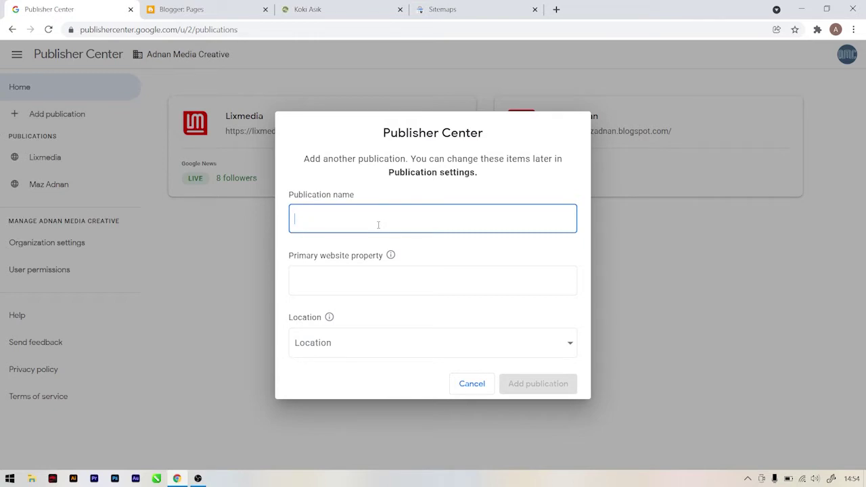
pyautogui.write('Koki Asik')
pyautogui.click(333, 276)
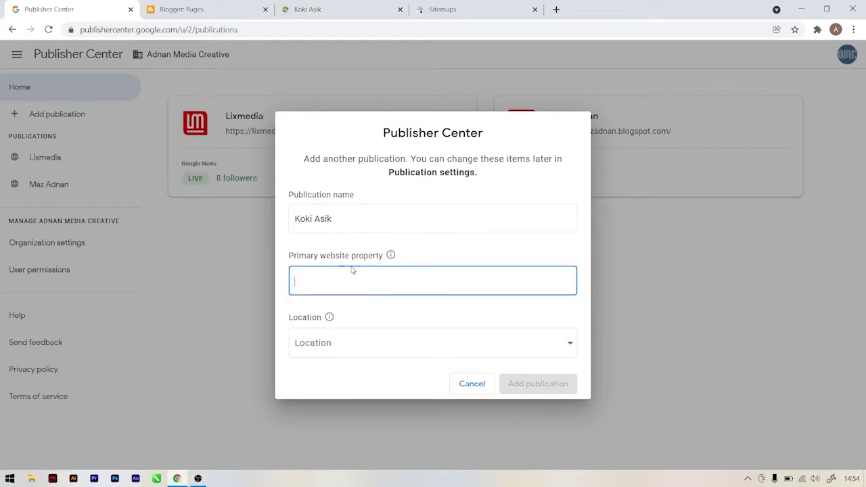
pyautogui.click(301, 8)
pyautogui.click(172, 29)
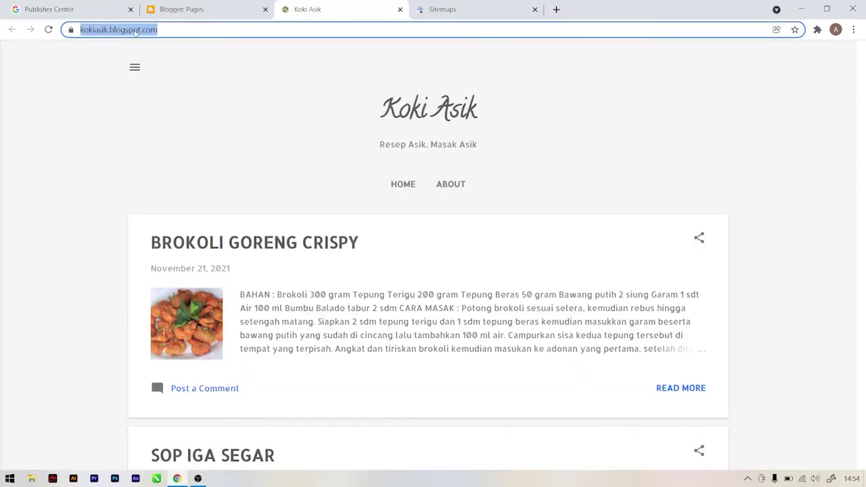
pyautogui.rightClick(136, 33)
pyautogui.click(151, 91)
pyautogui.click(80, 8)
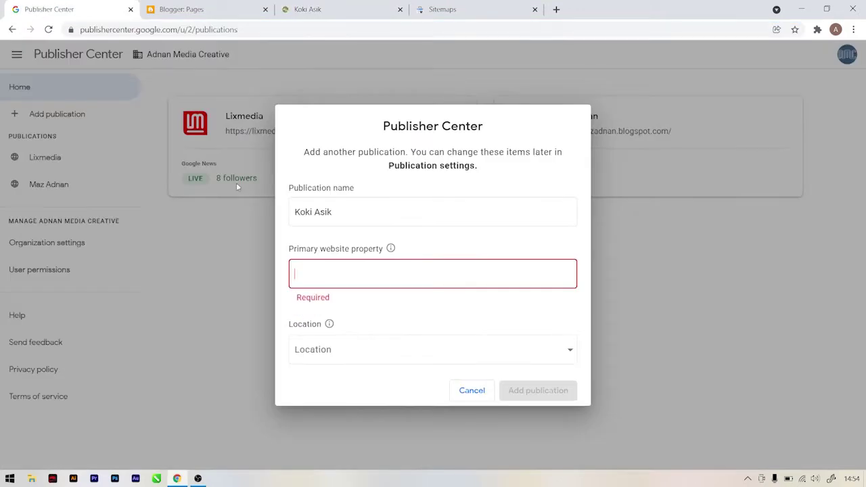
pyautogui.rightClick(318, 274)
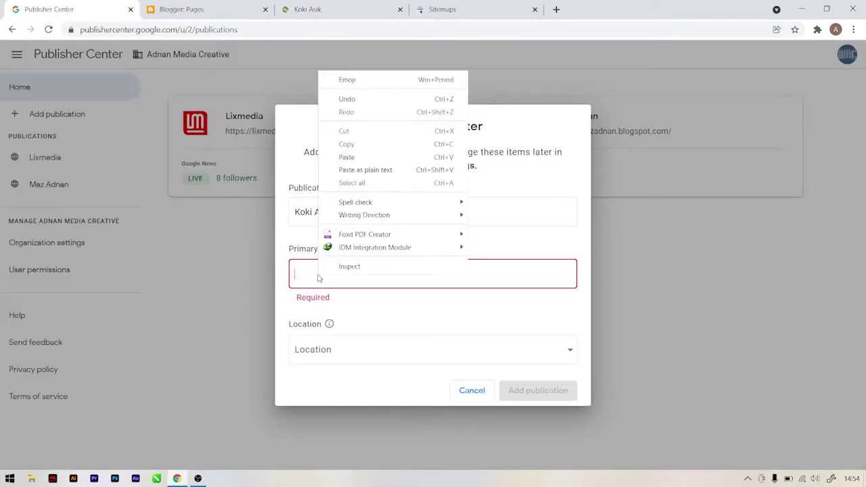
pyautogui.click(353, 157)
# Step: Set the location to Indonesia, certify it, and create the publication
pyautogui.click(353, 347)
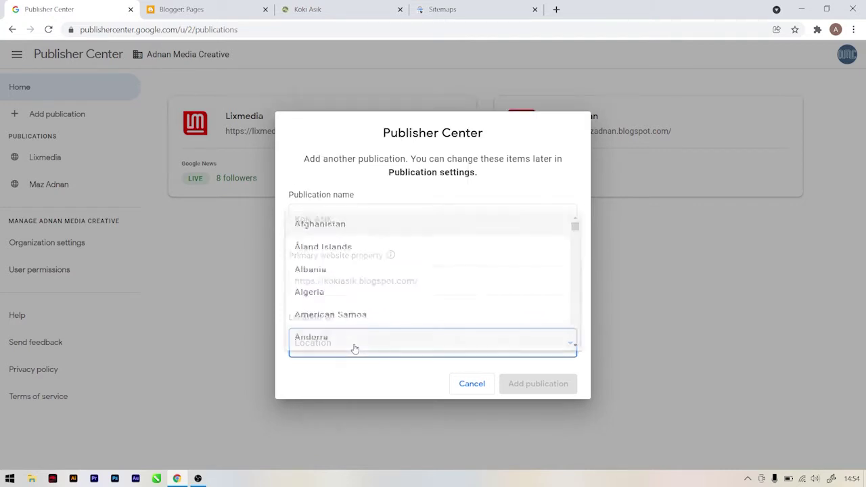
pyautogui.scroll(-20, 356, 295)
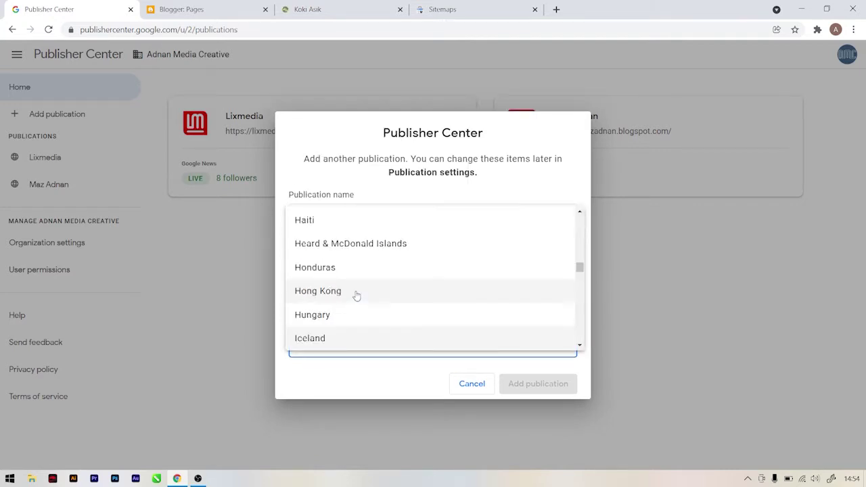
pyautogui.scroll(-1, 343, 313)
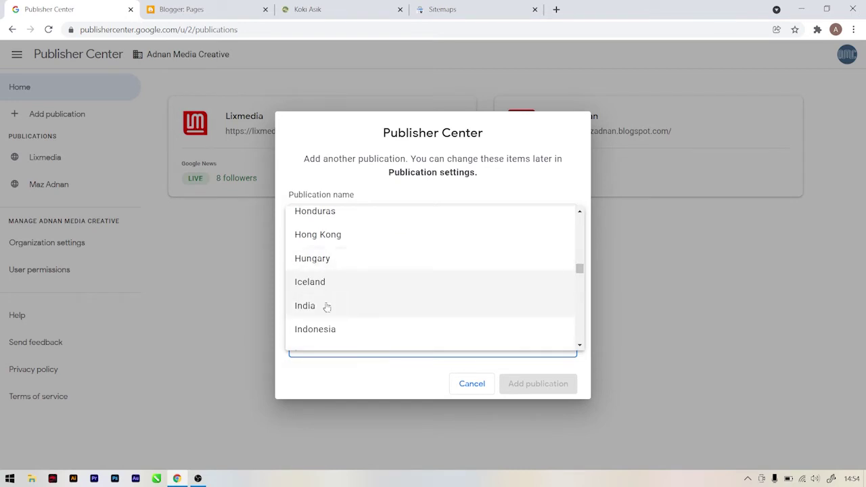
pyautogui.click(329, 329)
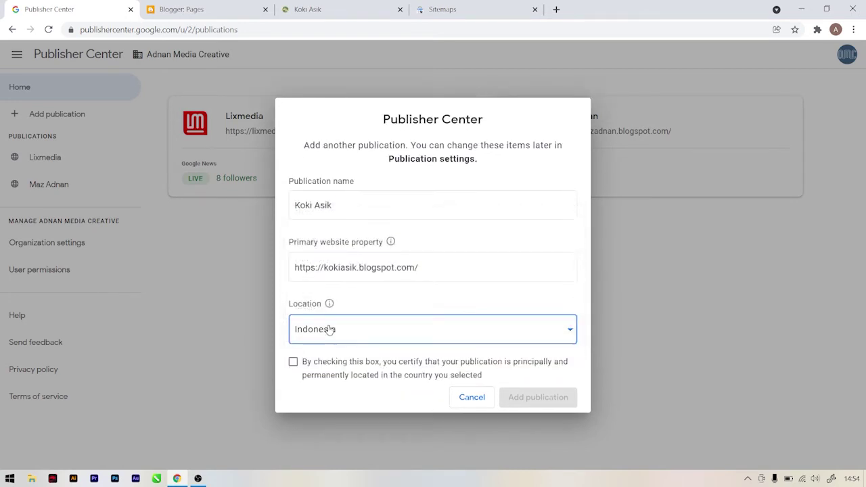
pyautogui.click(293, 362)
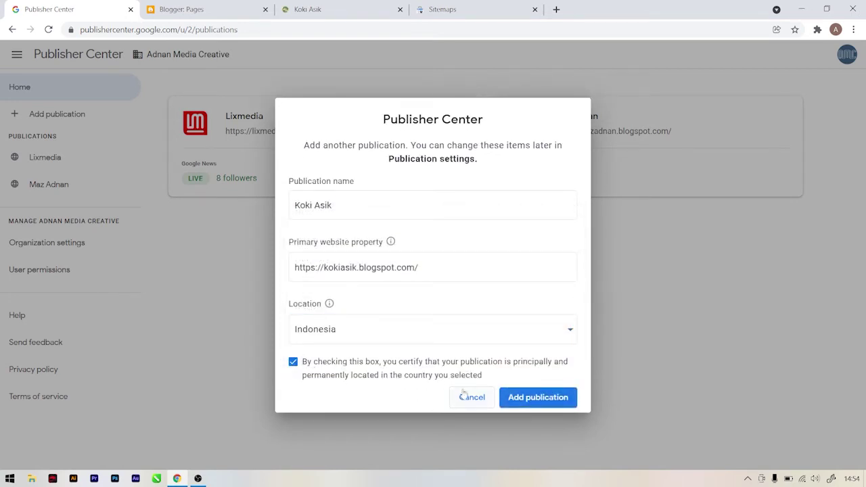
pyautogui.click(532, 399)
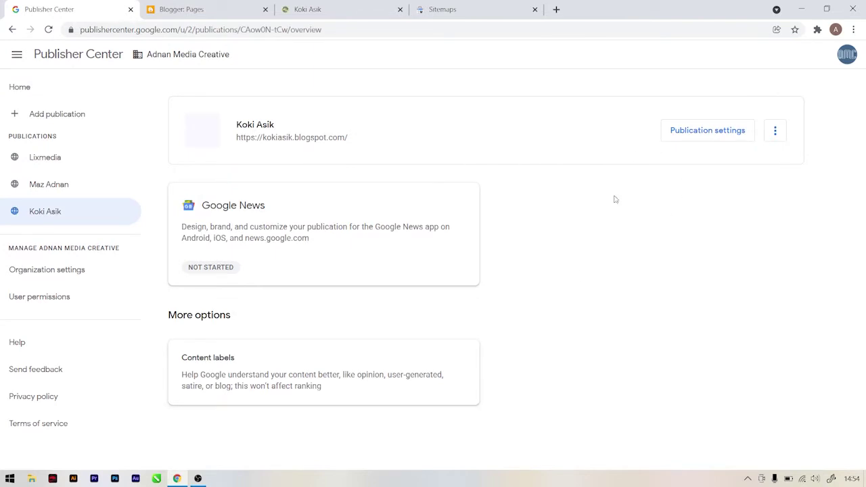
# Step: Open Koki Asik's publication settings and set the primary language to Indonesian
pyautogui.click(699, 136)
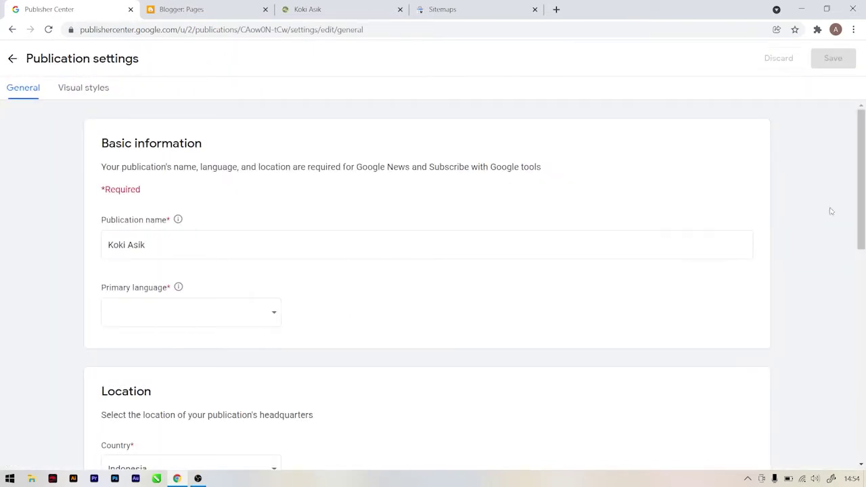
pyautogui.scroll(-1, 861, 203)
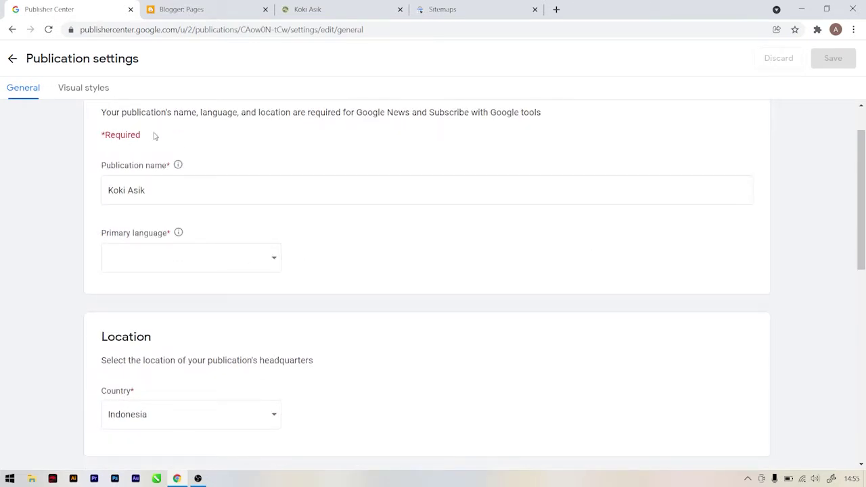
pyautogui.click(251, 263)
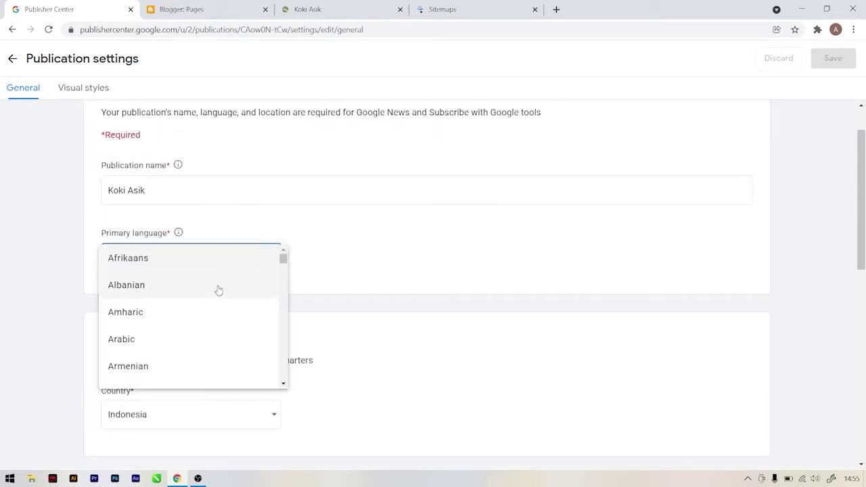
pyautogui.scroll(-10, 219, 290)
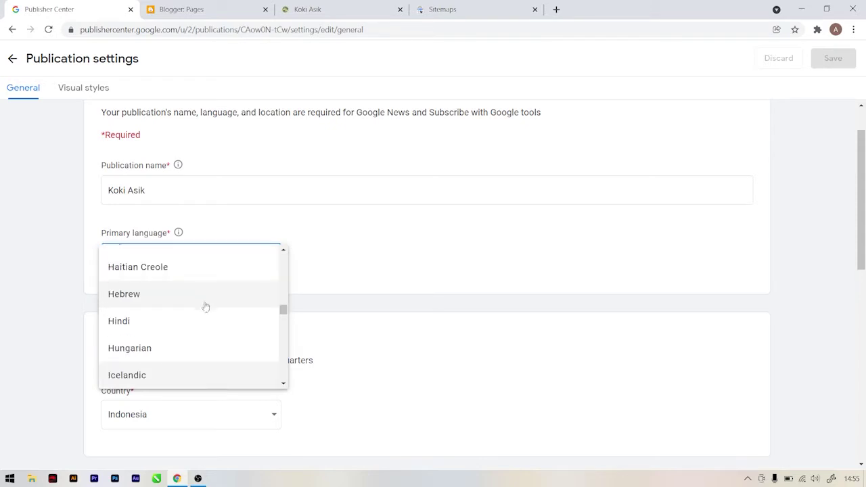
pyautogui.scroll(-1, 205, 304)
pyautogui.click(153, 346)
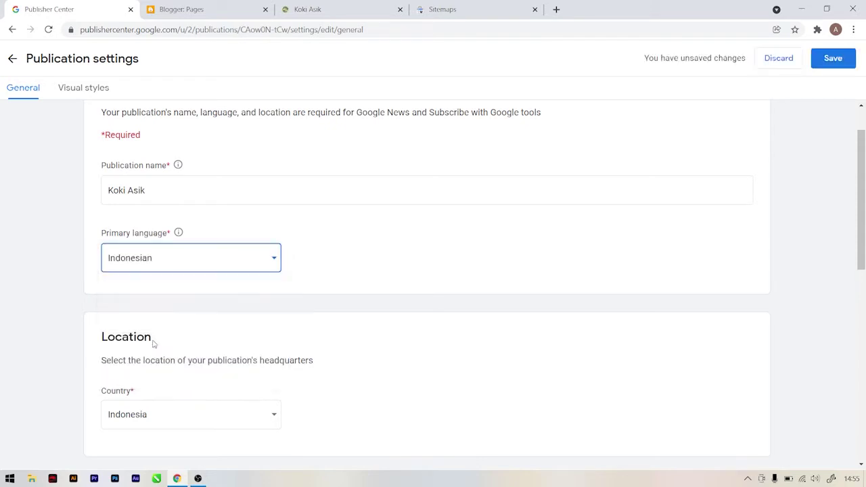
# Step: Scroll the General settings down to the additional website URLs and Contacts sections
pyautogui.scroll(-3, 629, 309)
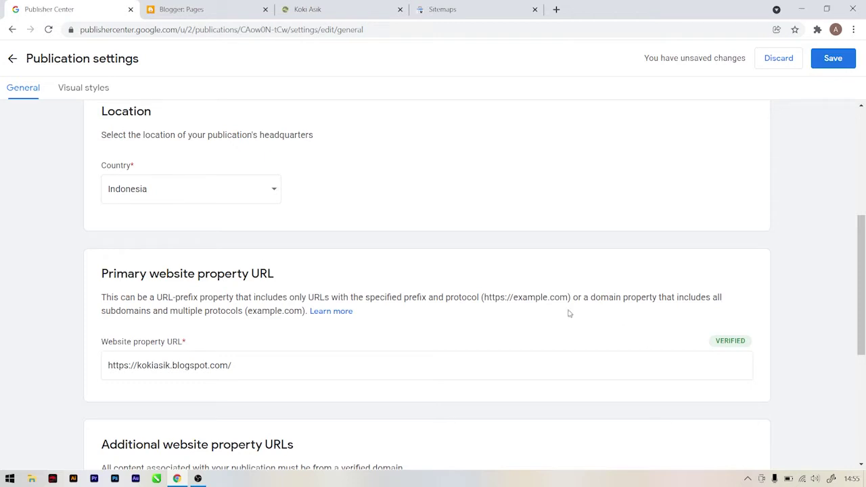
pyautogui.scroll(-1, 324, 283)
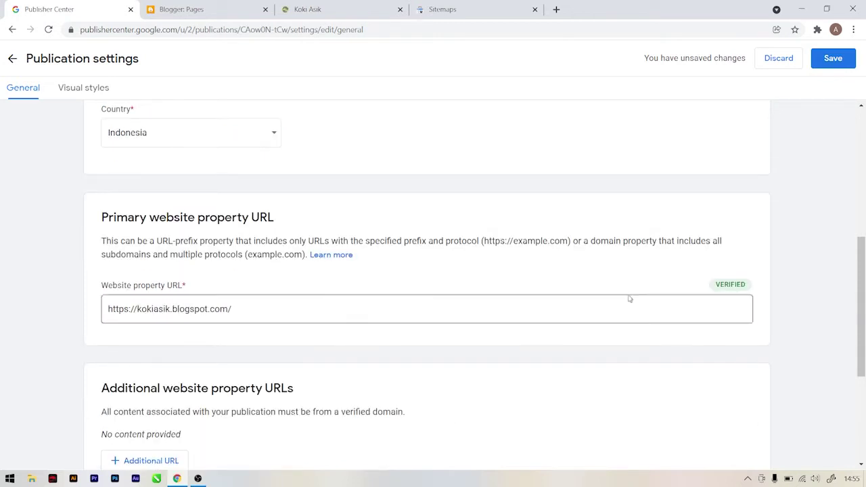
pyautogui.scroll(-1, 707, 288)
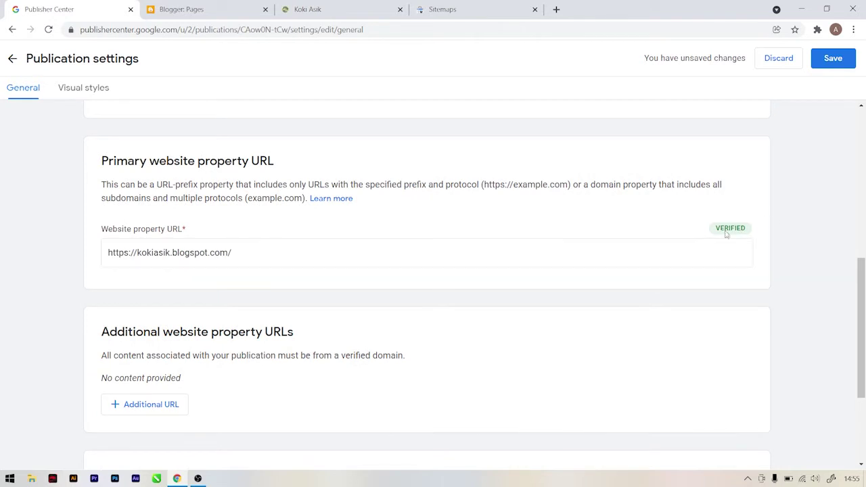
pyautogui.scroll(-3, 503, 238)
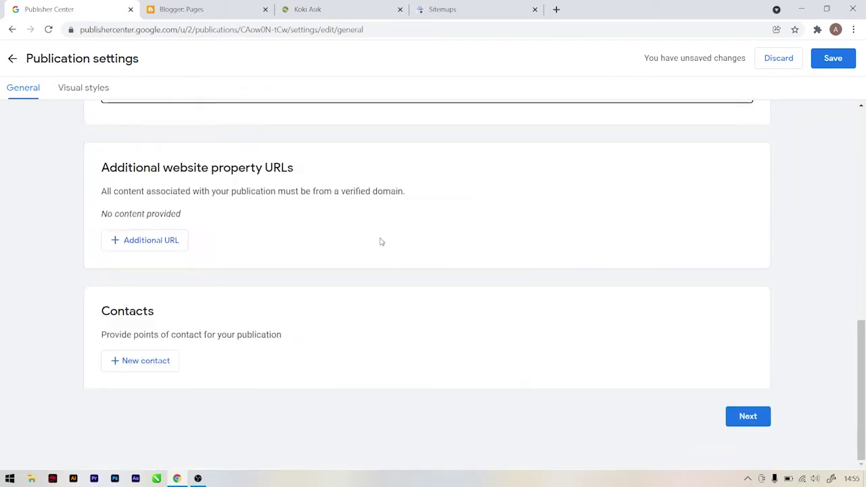
# Step: Add a contact e-mail address subscribed to Technical issues and Product updates
pyautogui.click(162, 365)
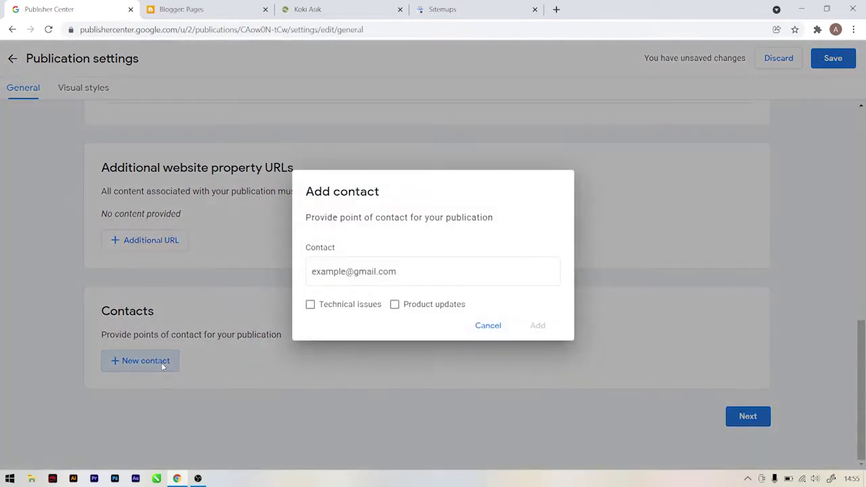
pyautogui.click(378, 271)
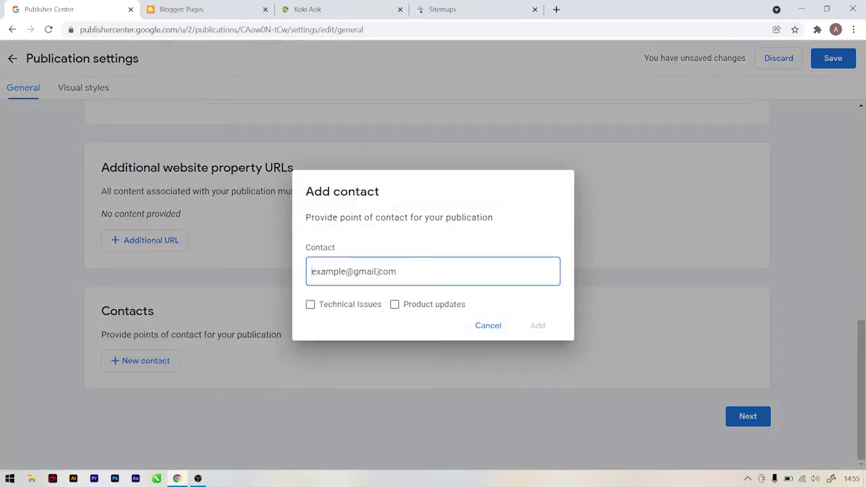
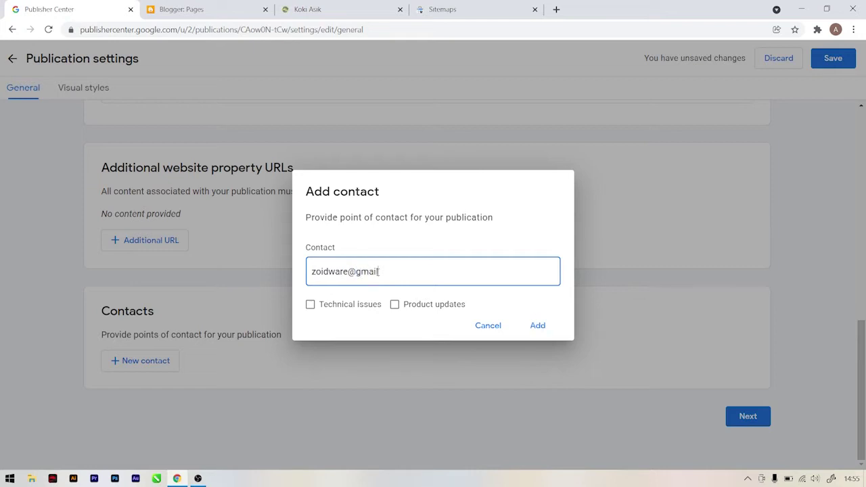
pyautogui.click(348, 306)
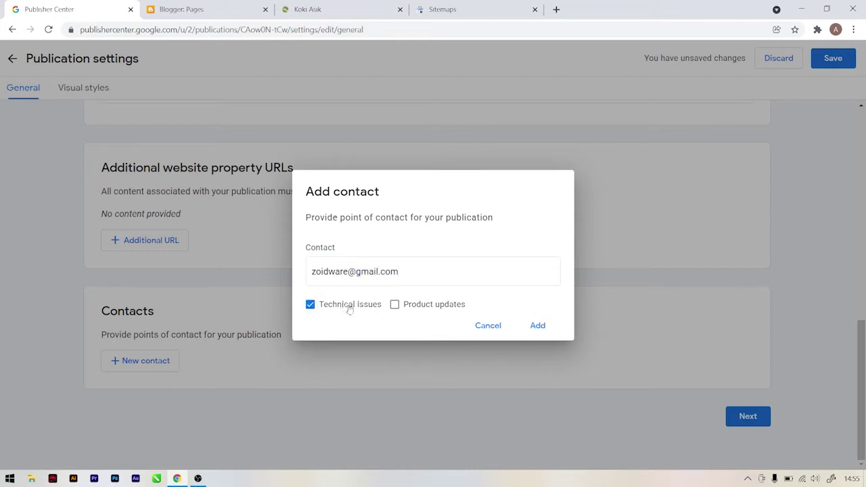
pyautogui.click(409, 307)
pyautogui.click(540, 328)
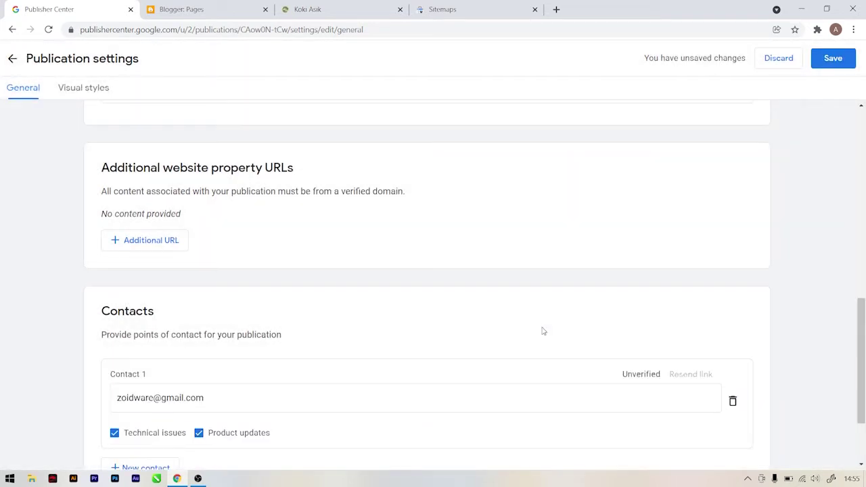
pyautogui.scroll(1, 542, 331)
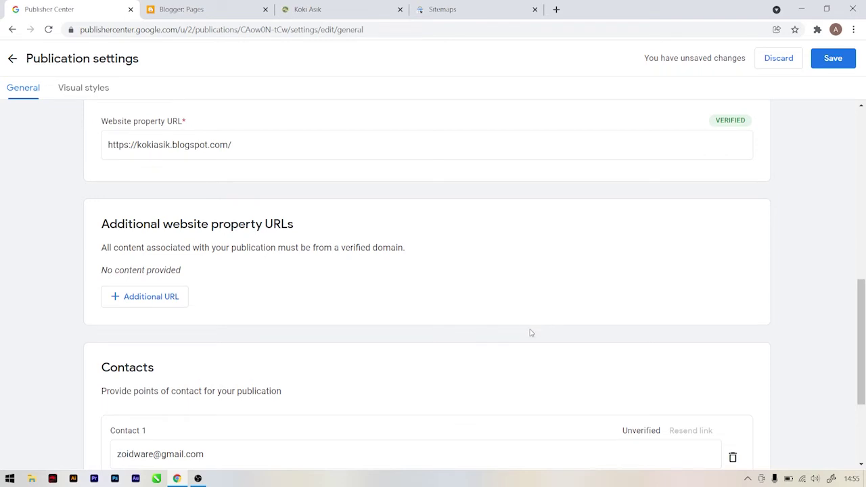
pyautogui.scroll(-3, 531, 332)
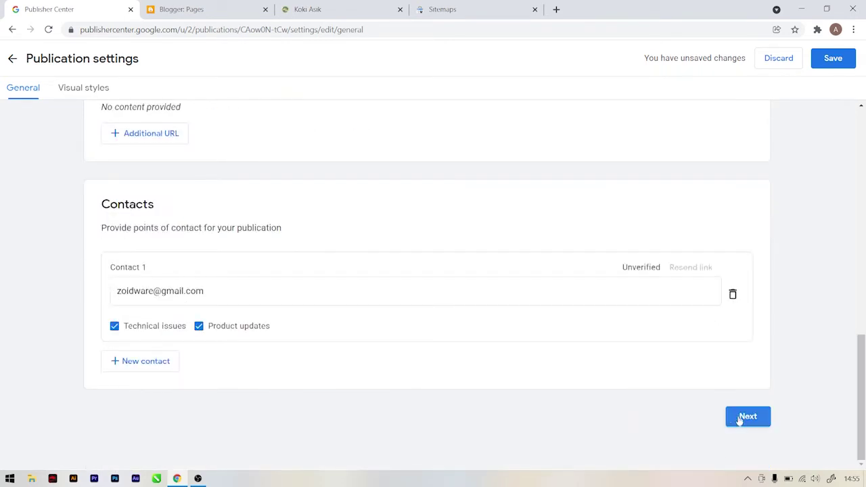
# Step: Go to Visual styles and upload Logo.png as the square logo
pyautogui.click(747, 417)
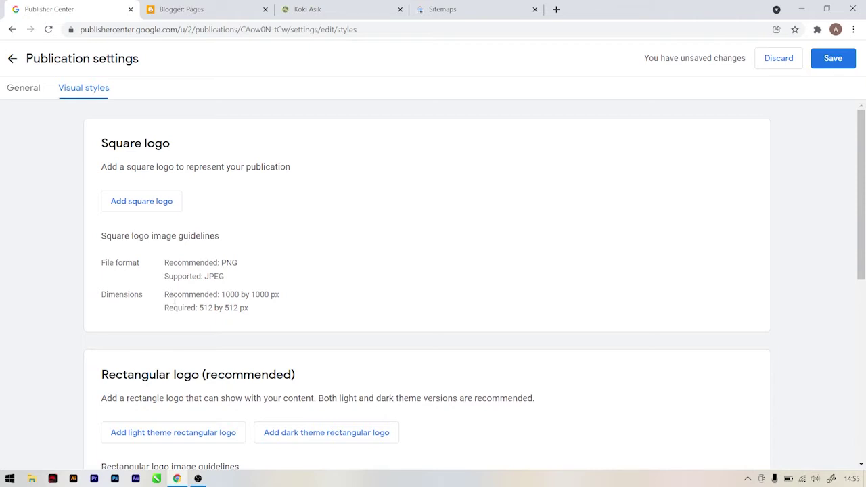
pyautogui.click(177, 201)
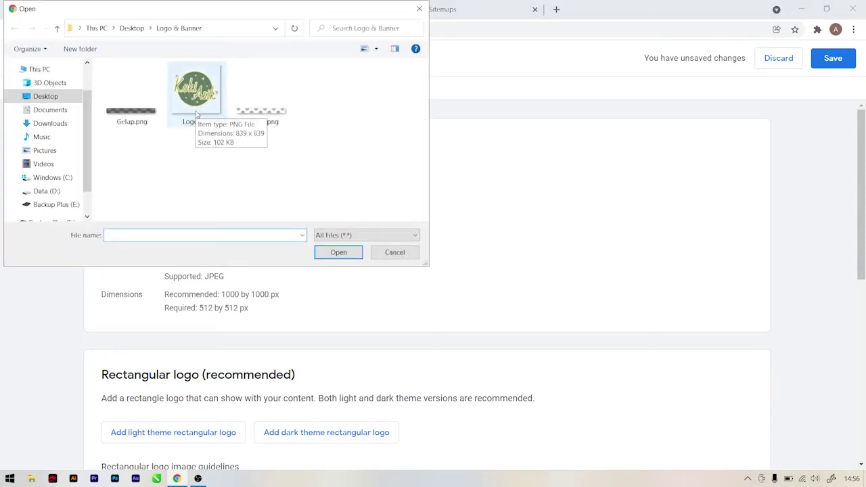
pyautogui.click(196, 115)
pyautogui.click(343, 256)
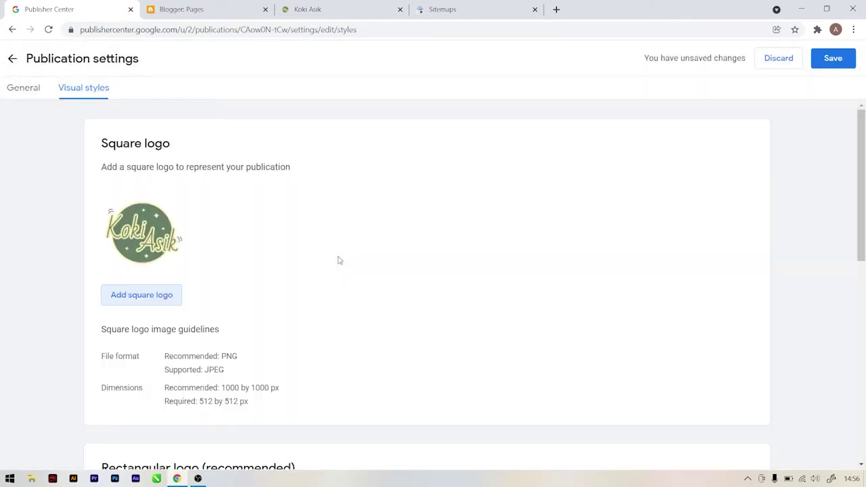
pyautogui.scroll(-4, 201, 218)
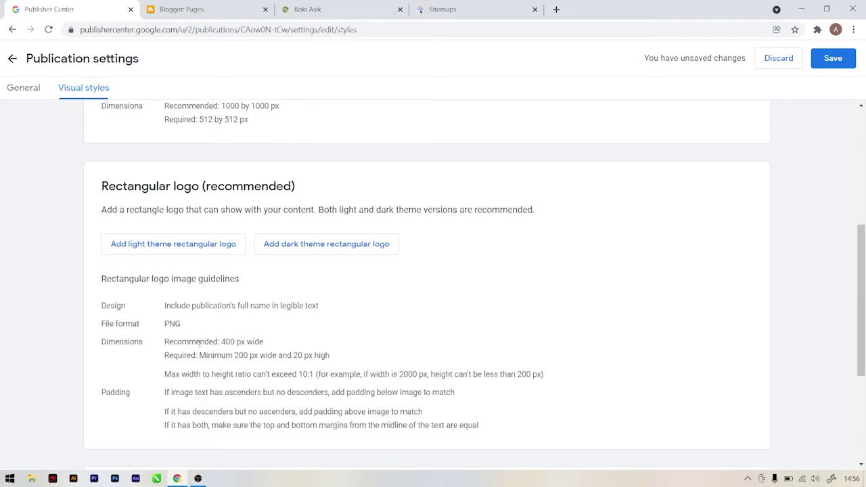
# Step: Upload Terang.png as the light-theme and Gelap.png as the dark-theme rectangular logo
pyautogui.click(207, 254)
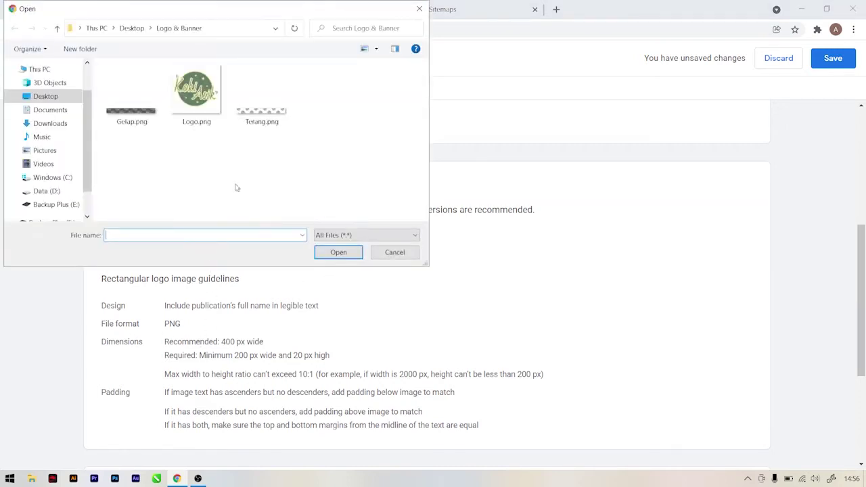
pyautogui.click(263, 118)
pyautogui.click(336, 251)
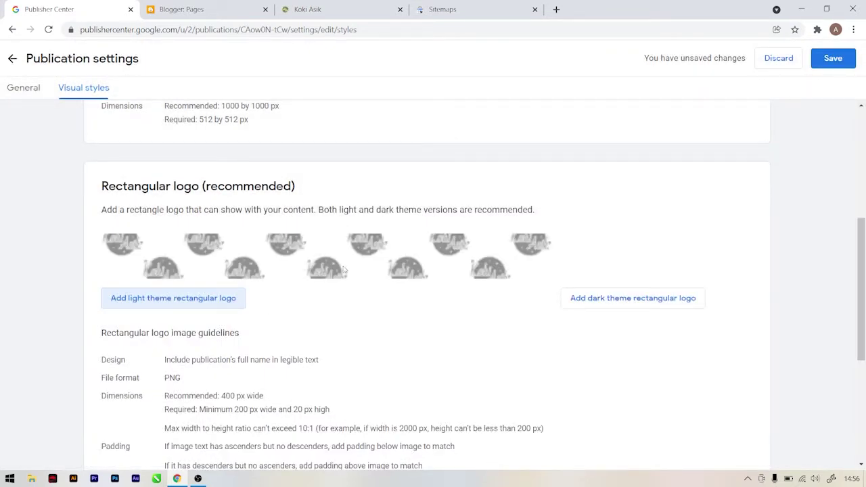
pyautogui.click(609, 299)
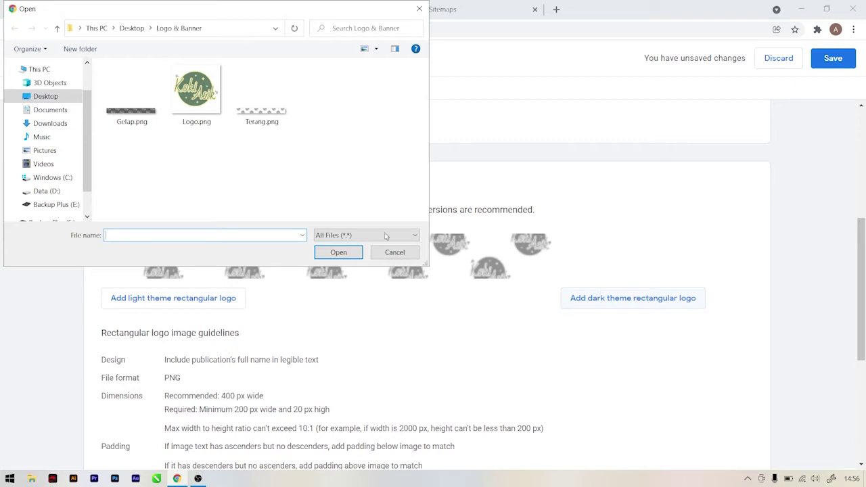
pyautogui.click(151, 120)
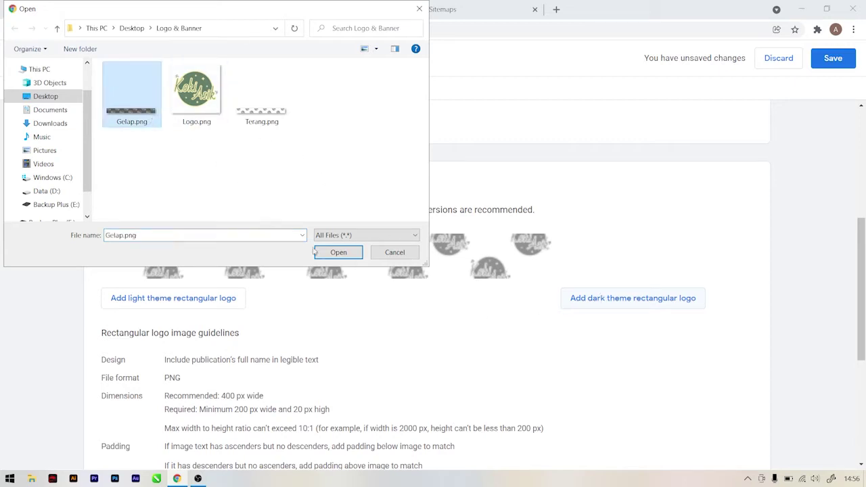
pyautogui.click(317, 252)
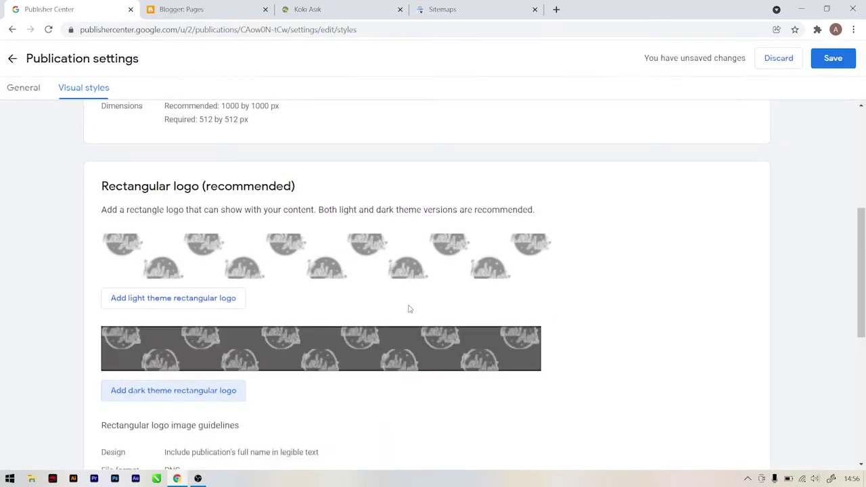
# Step: Save the publication settings and return to the Koki Asik overview
pyautogui.scroll(-3, 379, 320)
pyautogui.scroll(-5, 379, 318)
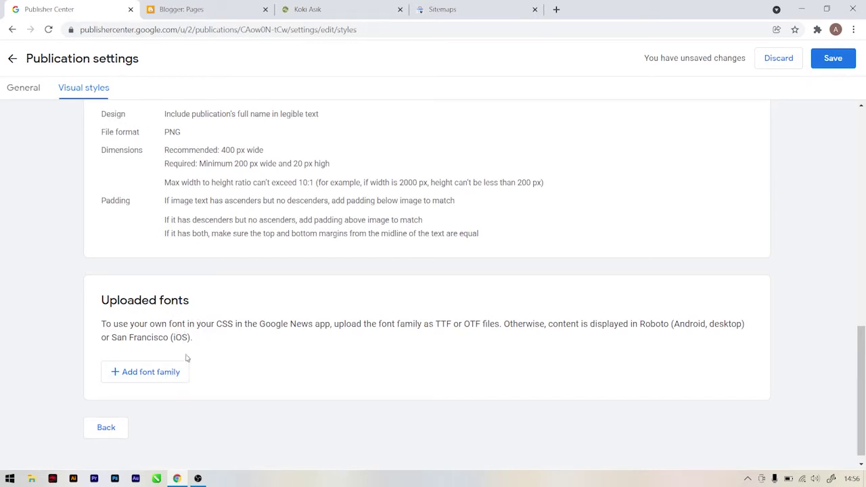
pyautogui.click(815, 59)
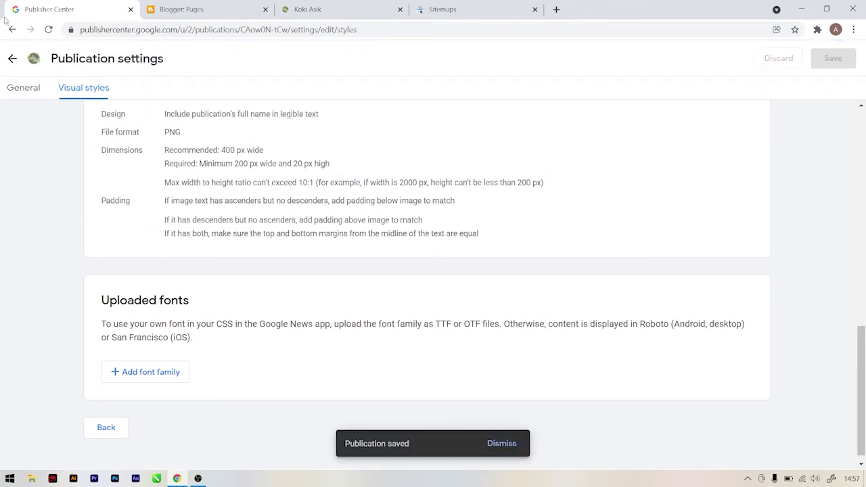
pyautogui.click(12, 58)
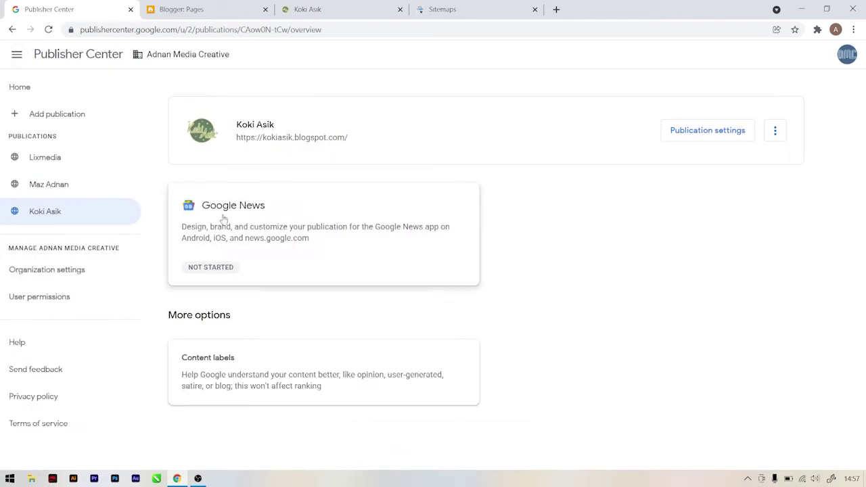
# Step: Open Koki Asik's Google News settings for editing, then go back to Blogger's Pages list
pyautogui.click(264, 239)
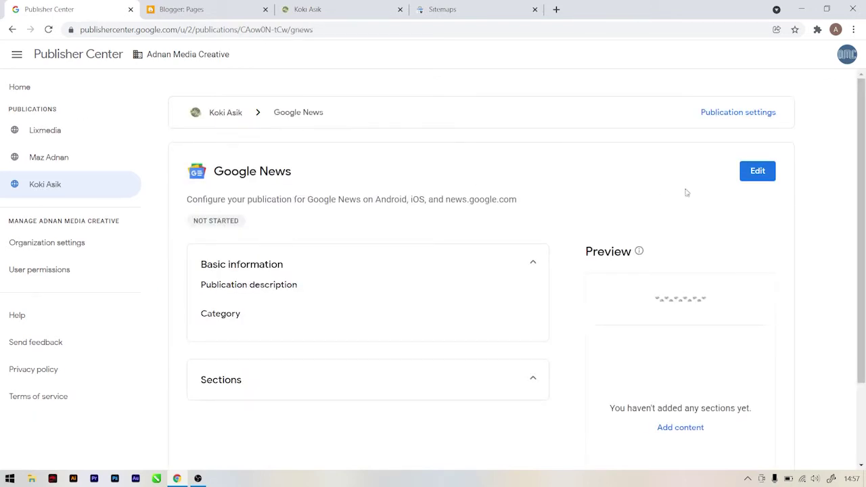
pyautogui.click(757, 174)
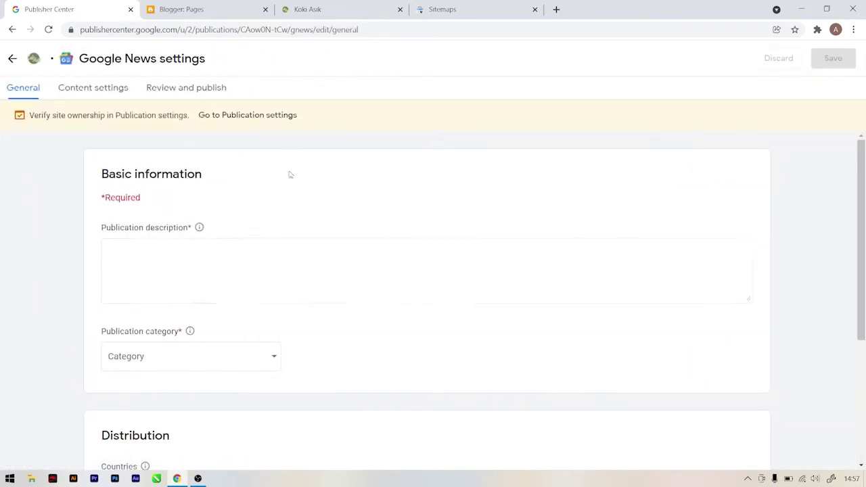
pyautogui.click(237, 15)
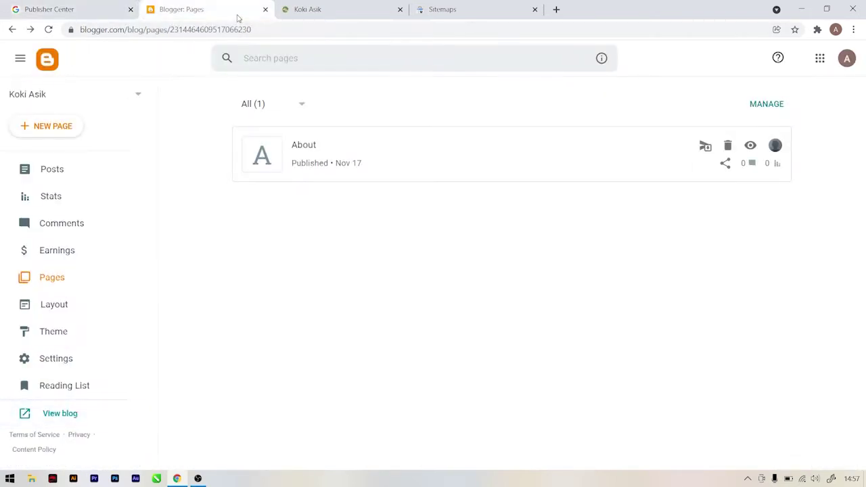
# Step: Open the About page in Blogger and select its first sentence to copy
pyautogui.click(303, 152)
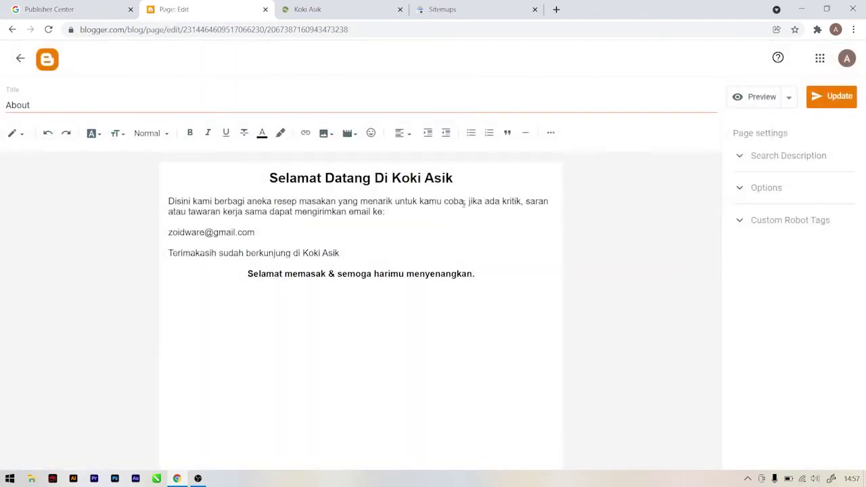
pyautogui.moveTo(464, 203); pyautogui.dragTo(164, 202)
pyautogui.hotkey('ctrl', 'c')
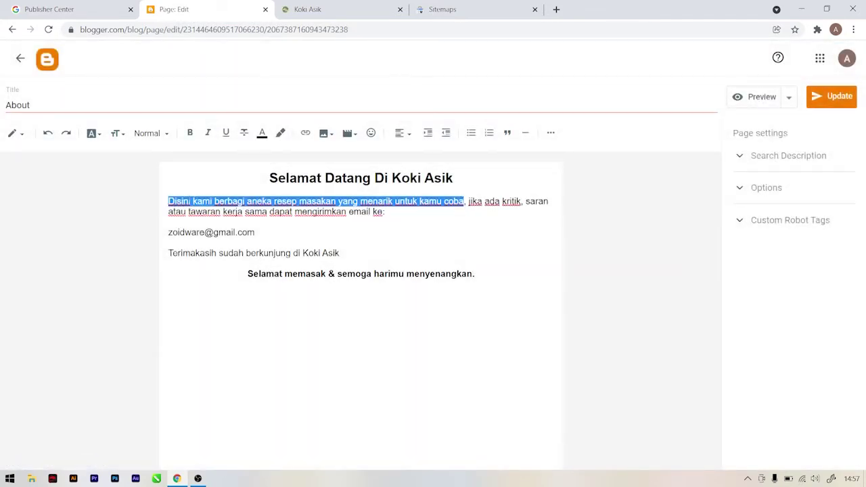
pyautogui.click(66, 5)
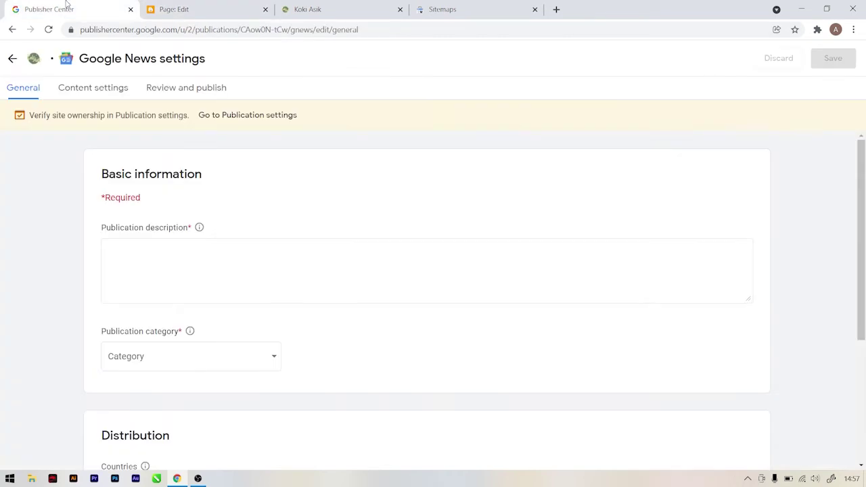
# Step: Paste the About sentence as the description, choose Food & Drink, and continue to Content settings
pyautogui.click(161, 254)
pyautogui.hotkey('ctrl', 'v')
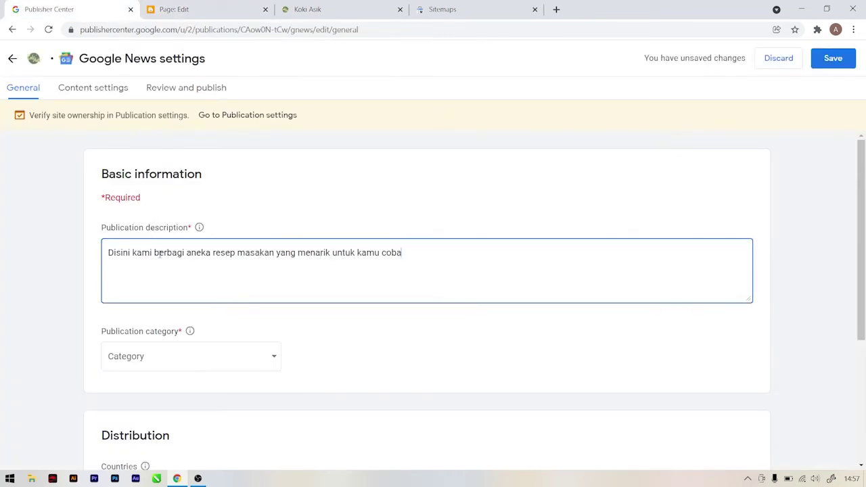
pyautogui.click(174, 357)
pyautogui.scroll(-1, 173, 331)
pyautogui.scroll(-1, 172, 325)
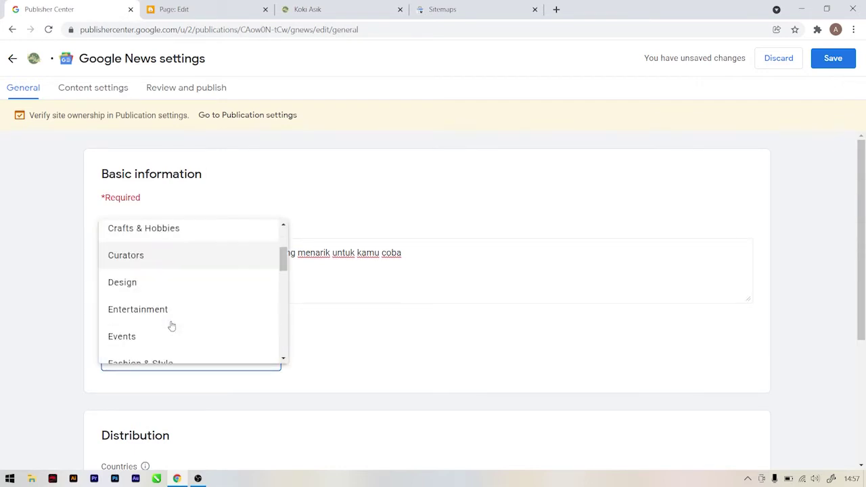
pyautogui.scroll(-1, 170, 321)
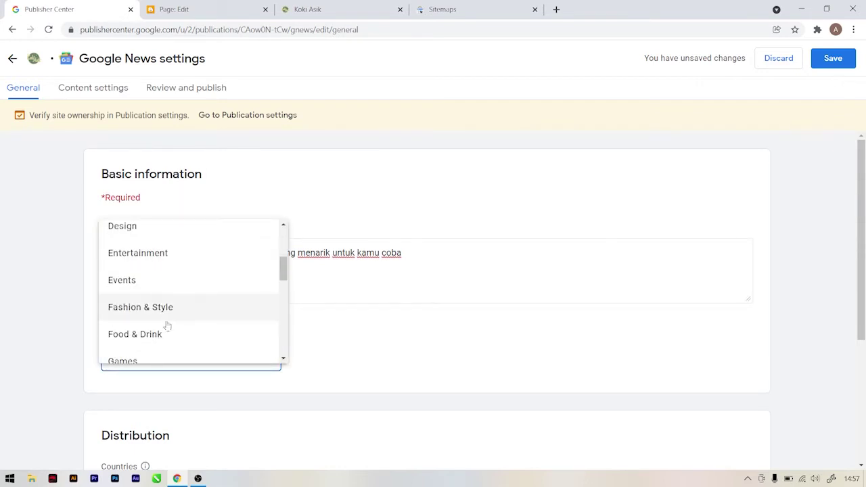
pyautogui.click(164, 336)
pyautogui.click(58, 340)
pyautogui.scroll(-3, 60, 345)
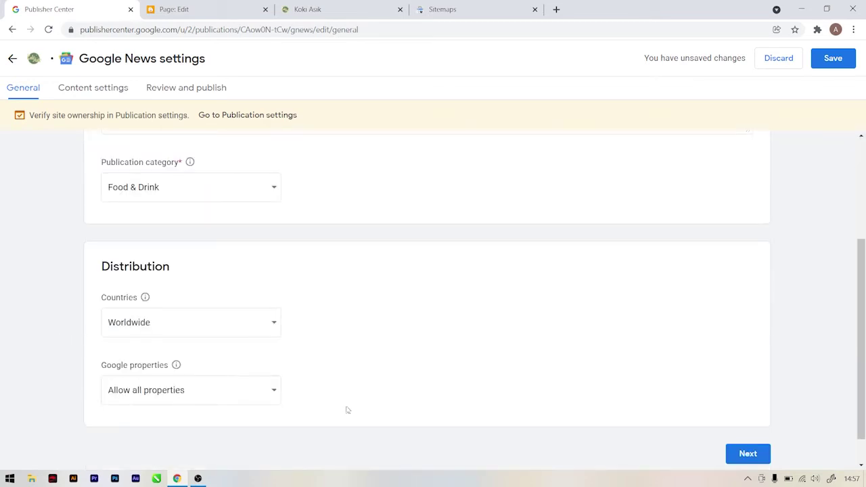
pyautogui.click(752, 453)
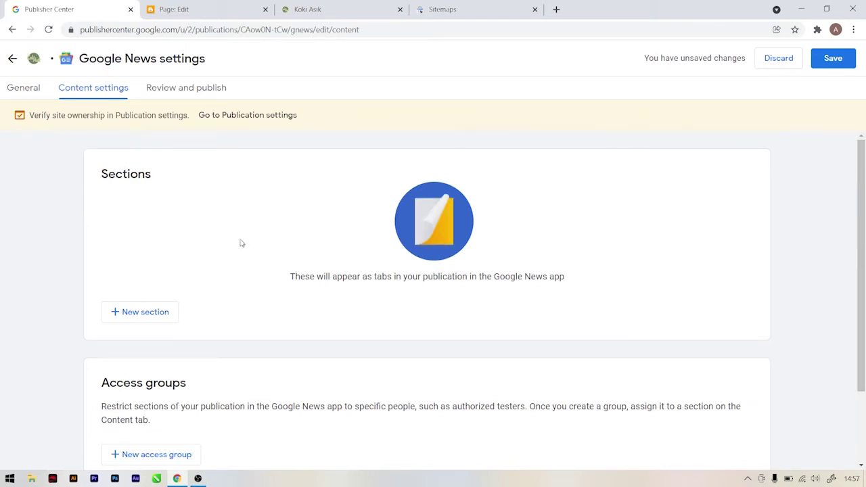
# Step: Add a new feed-type section and title it 'Koki Asik'
pyautogui.click(155, 315)
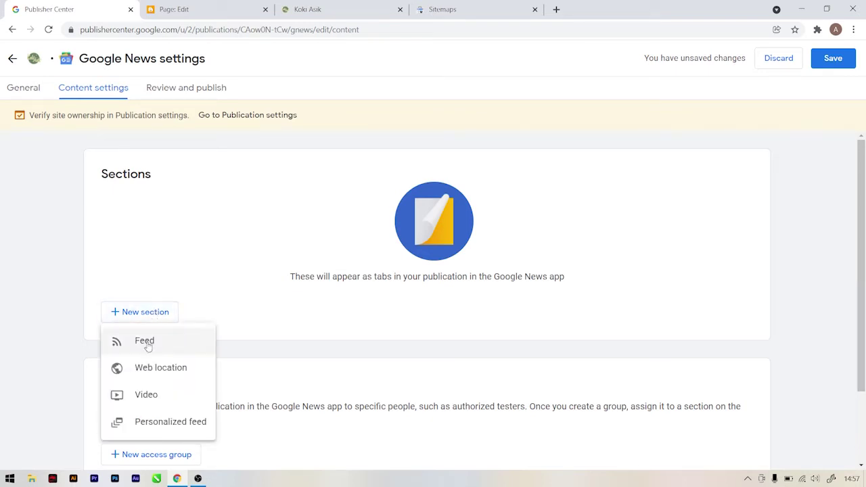
pyautogui.click(147, 344)
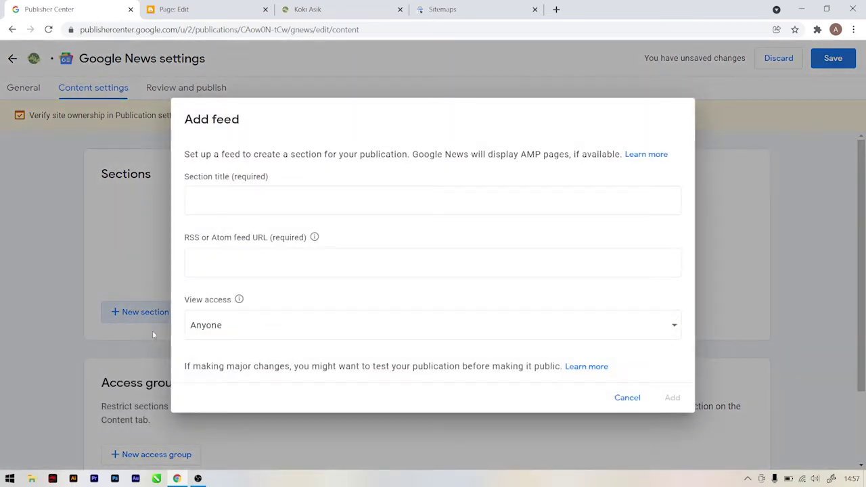
pyautogui.click(225, 205)
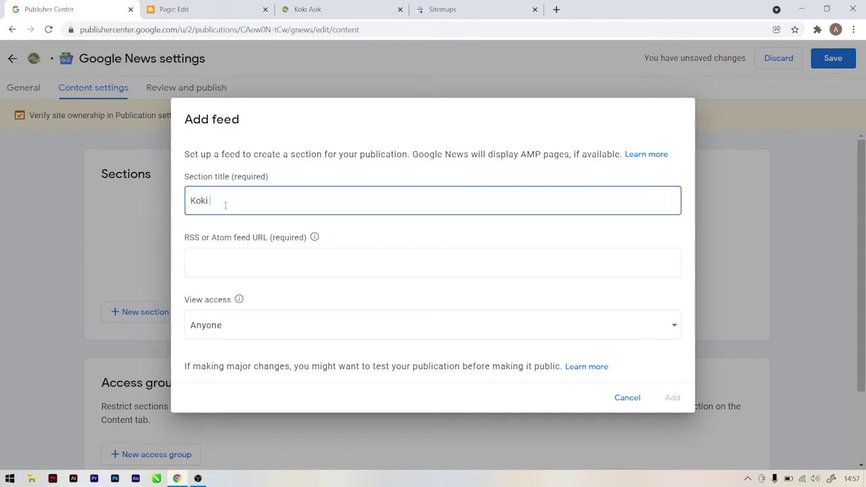
pyautogui.write('Koki Asik')
# Step: Copy the blog's RSS feed address from its Search Console sitemap for the feed URL field
pyautogui.click(514, 6)
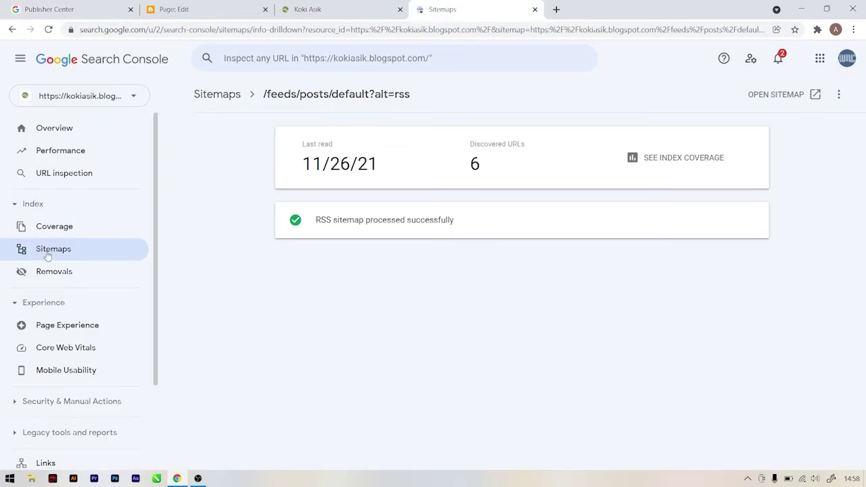
pyautogui.click(47, 253)
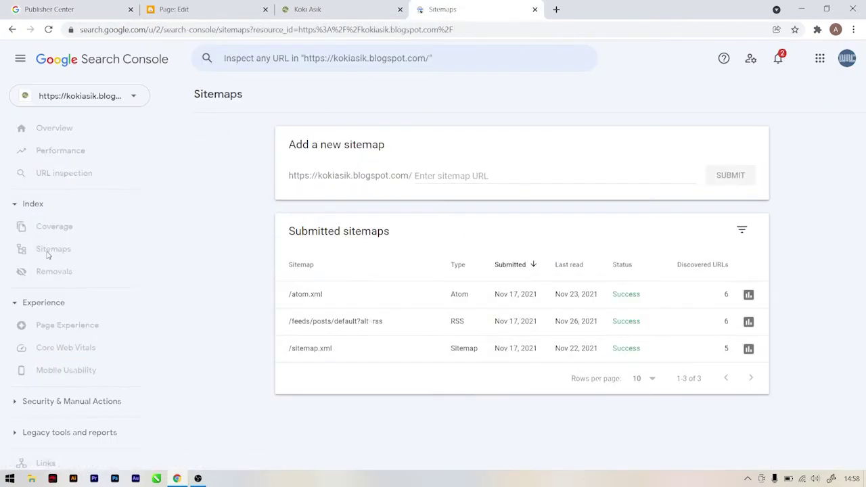
pyautogui.click(358, 323)
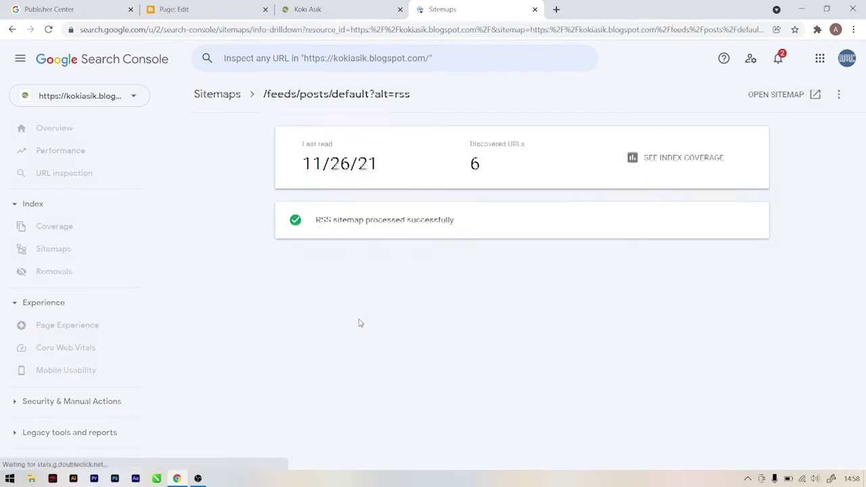
pyautogui.click(792, 100)
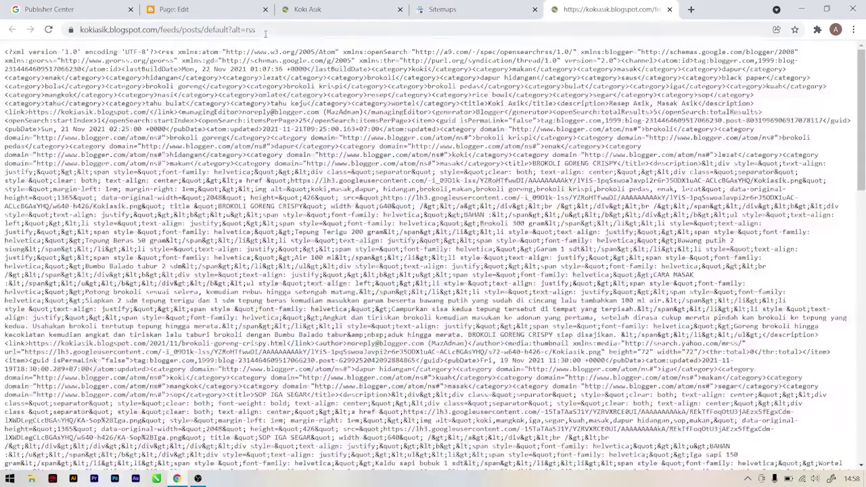
pyautogui.click(247, 30)
pyautogui.rightClick(233, 31)
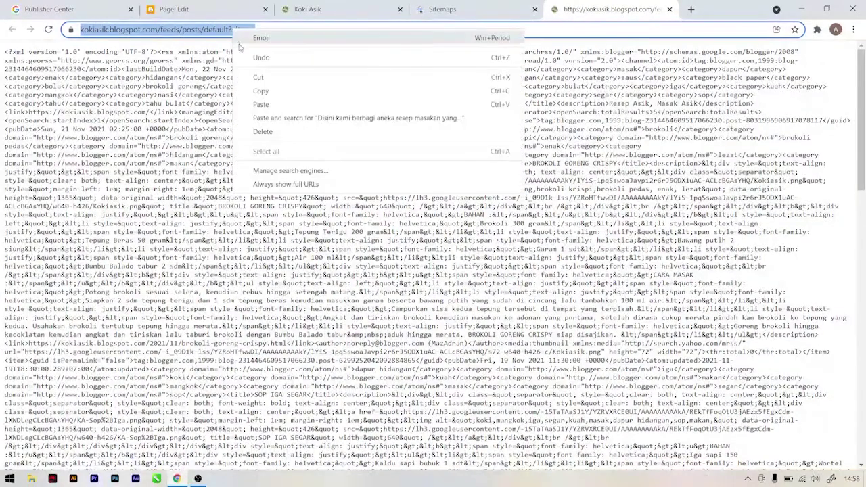
pyautogui.click(257, 91)
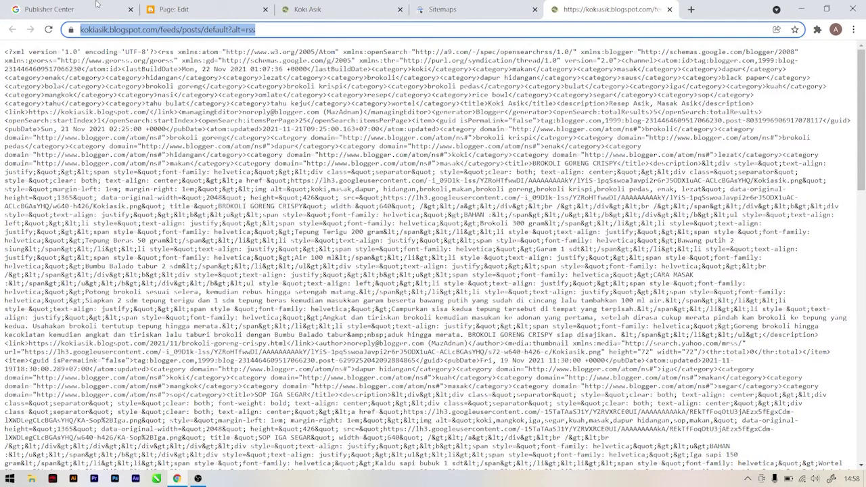
pyautogui.click(96, 7)
pyautogui.click(217, 262)
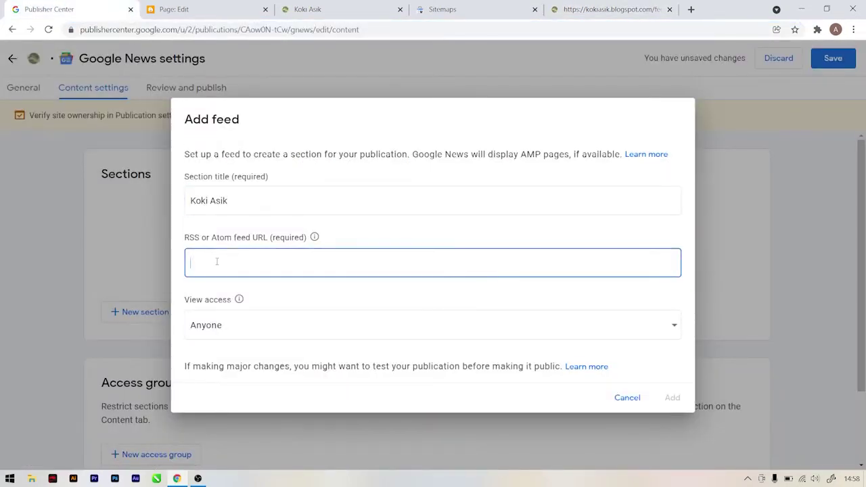
# Step: Paste the RSS feed URL, add the Koki Asik section, and continue to Review and publish
pyautogui.rightClick(216, 261)
pyautogui.click(233, 347)
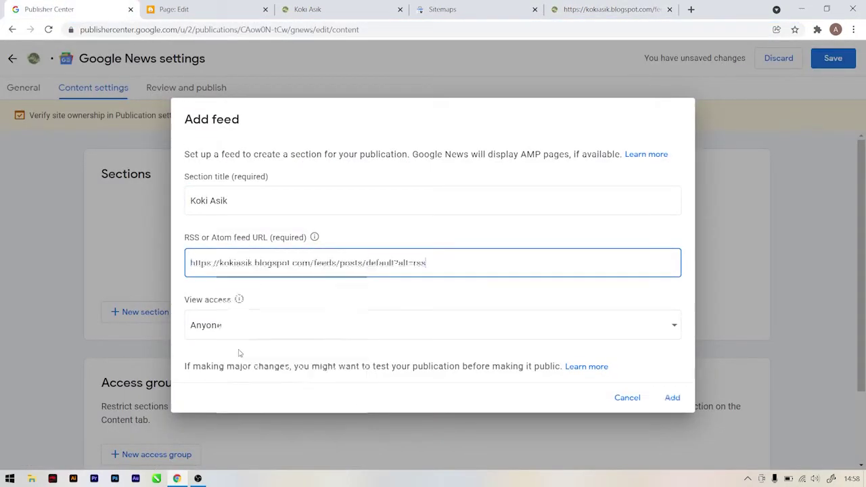
pyautogui.click(186, 291)
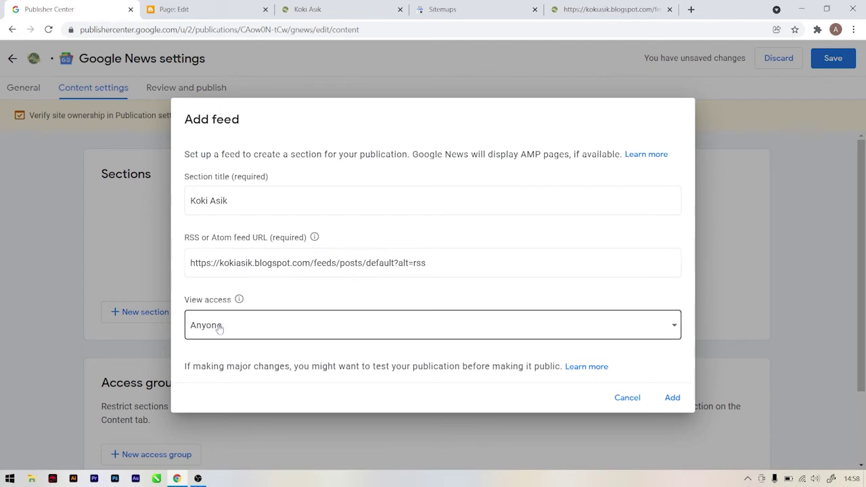
pyautogui.click(665, 398)
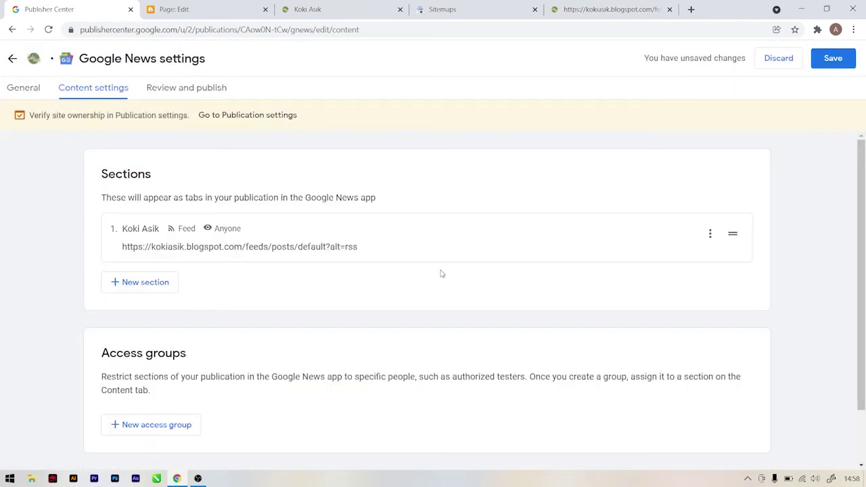
pyautogui.scroll(-1, 440, 273)
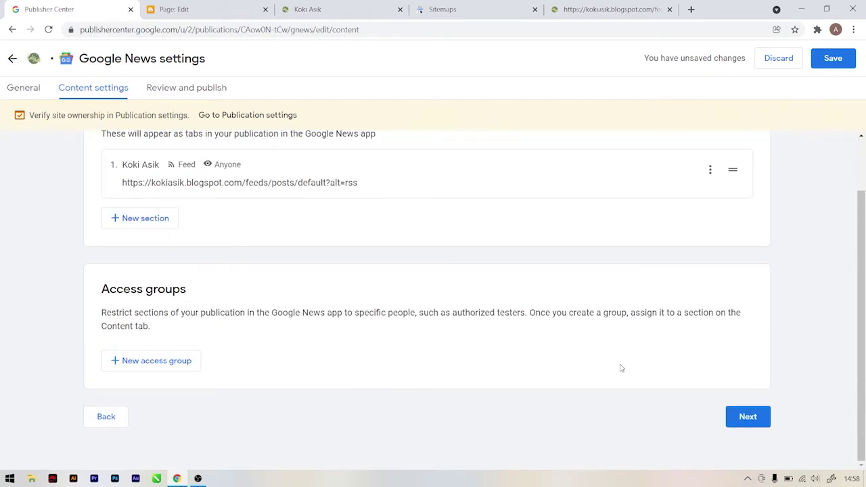
pyautogui.click(748, 417)
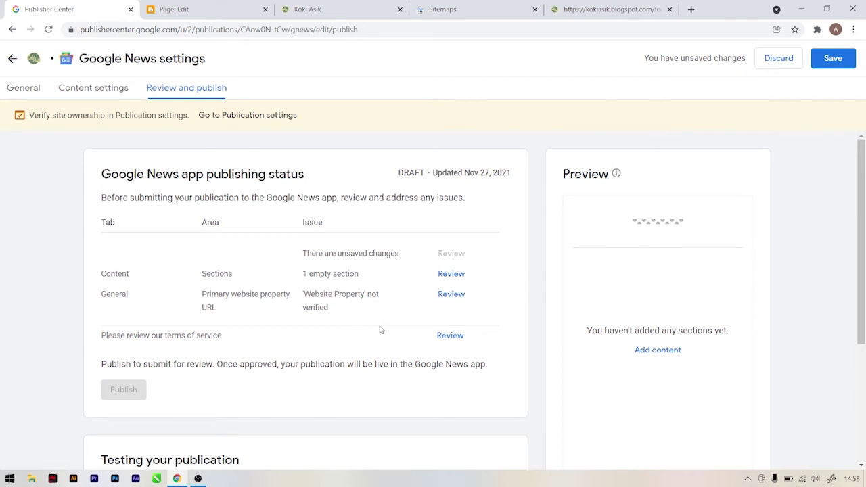
# Step: Save the Google News settings so 'Publication saved' appears, then go to publication settings
pyautogui.scroll(-1, 306, 308)
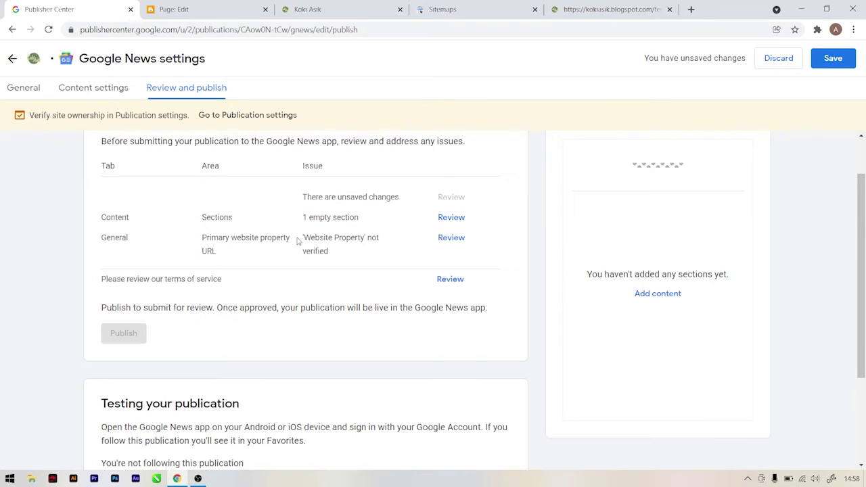
pyautogui.click(837, 60)
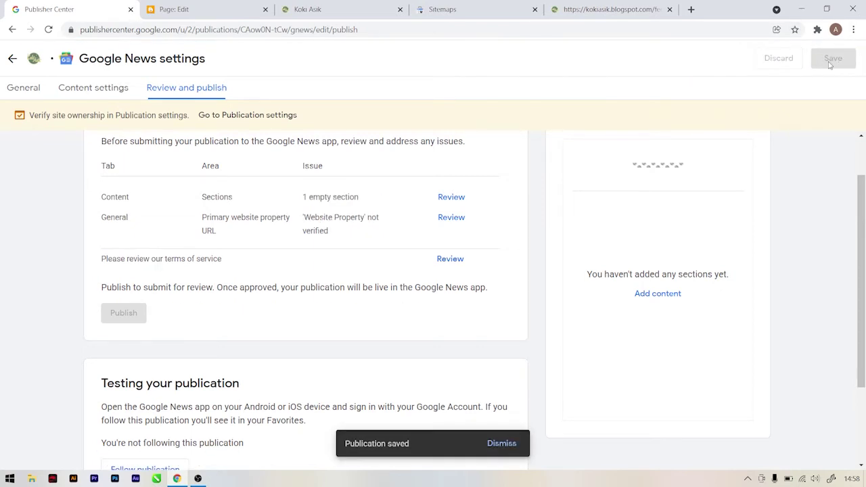
pyautogui.click(232, 116)
pyautogui.scroll(-5, 236, 240)
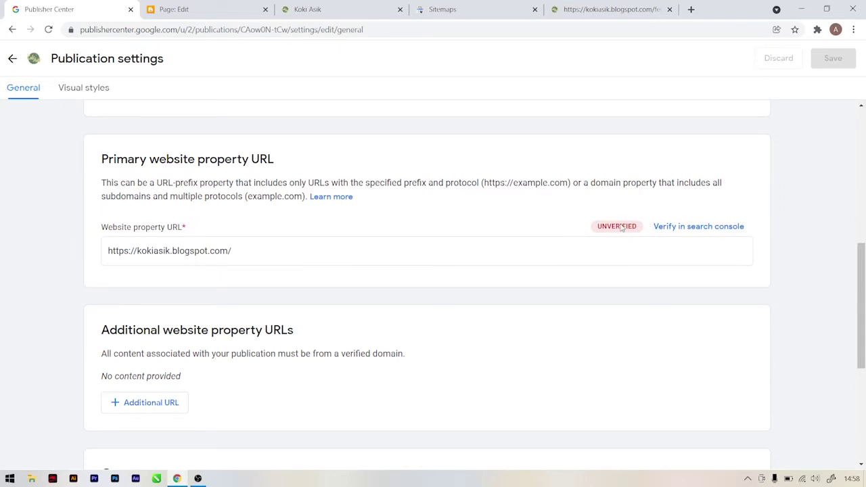
pyautogui.click(679, 229)
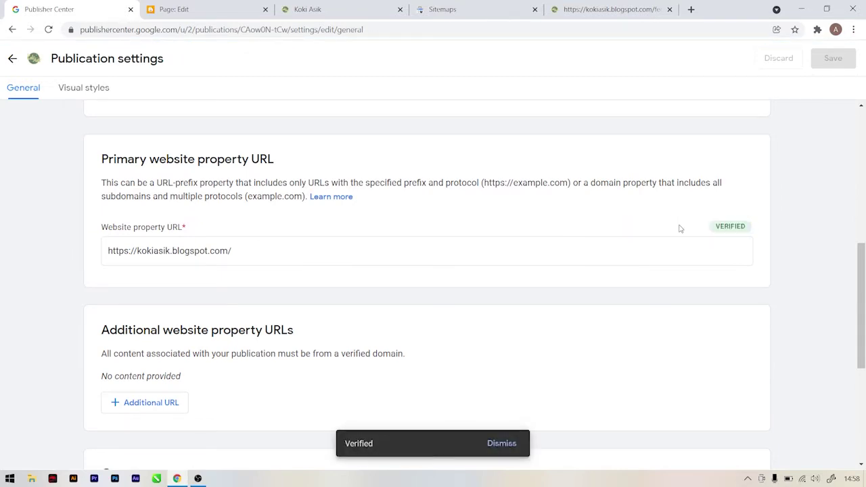
pyautogui.click(12, 59)
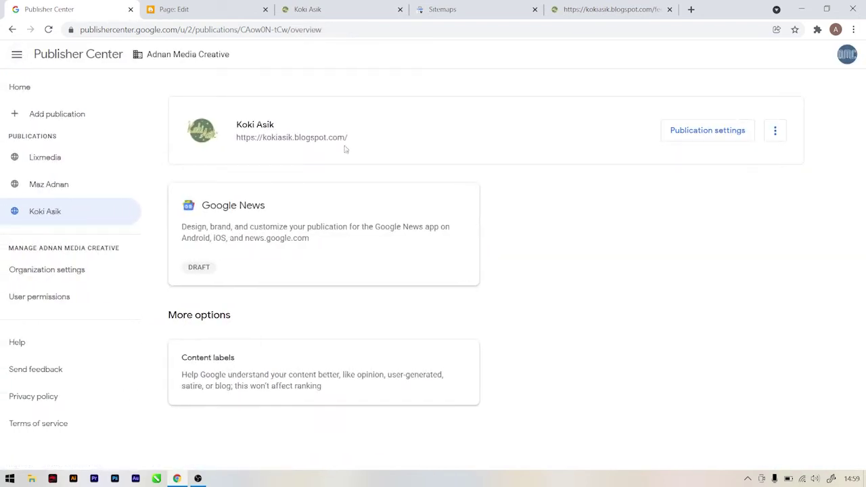
# Step: Open the Koki Asik Google News settings at the review step's content settings
pyautogui.click(254, 208)
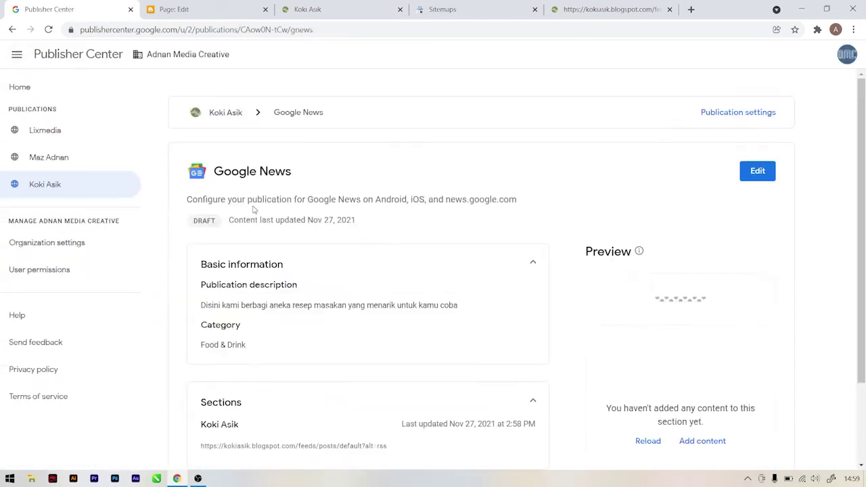
pyautogui.click(757, 172)
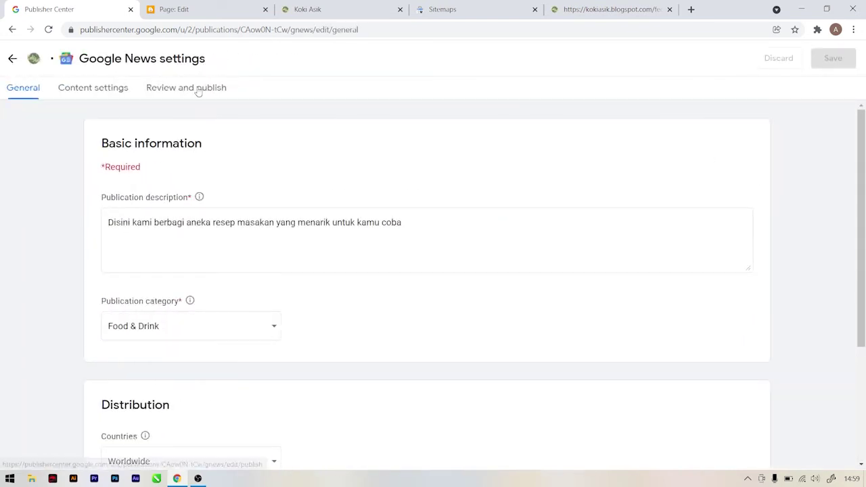
pyautogui.click(195, 89)
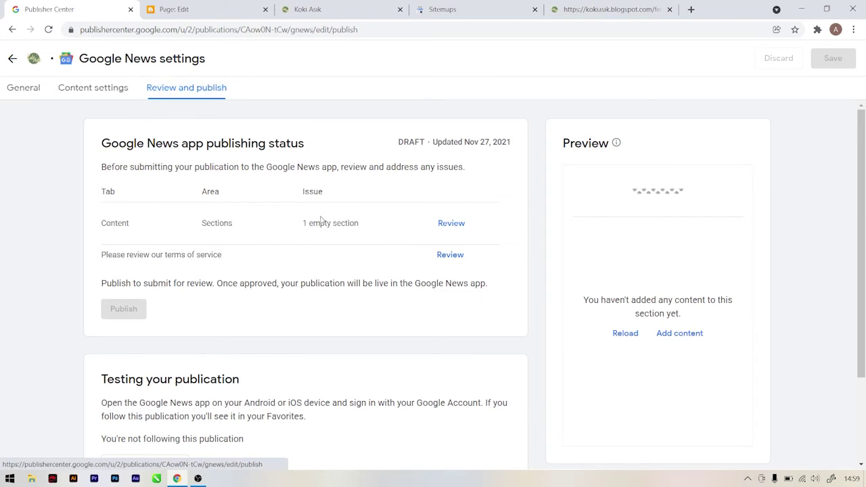
pyautogui.scroll(-1, 320, 221)
pyautogui.click(460, 168)
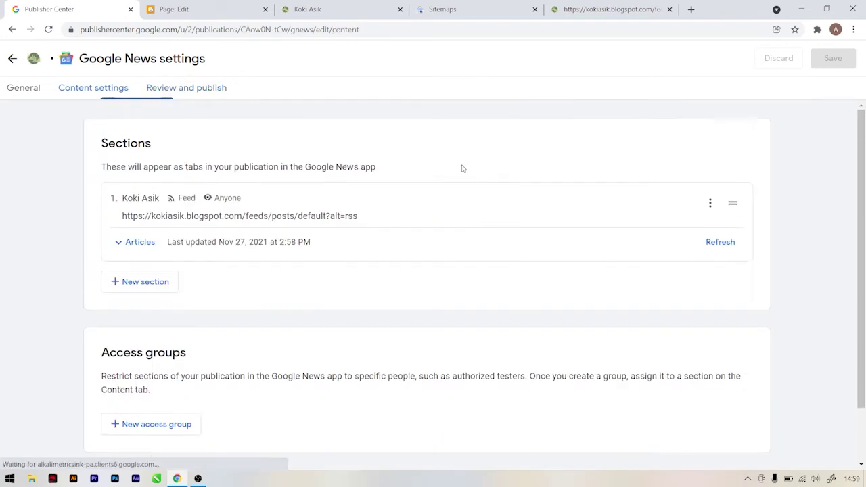
# Step: Refresh the feed section and reload so its four articles, including Sop Iga Segar, appear
pyautogui.click(139, 241)
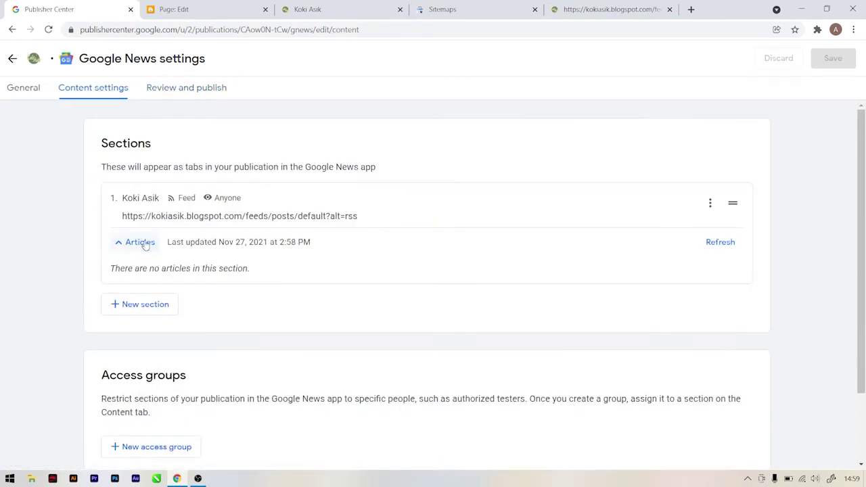
pyautogui.click(721, 244)
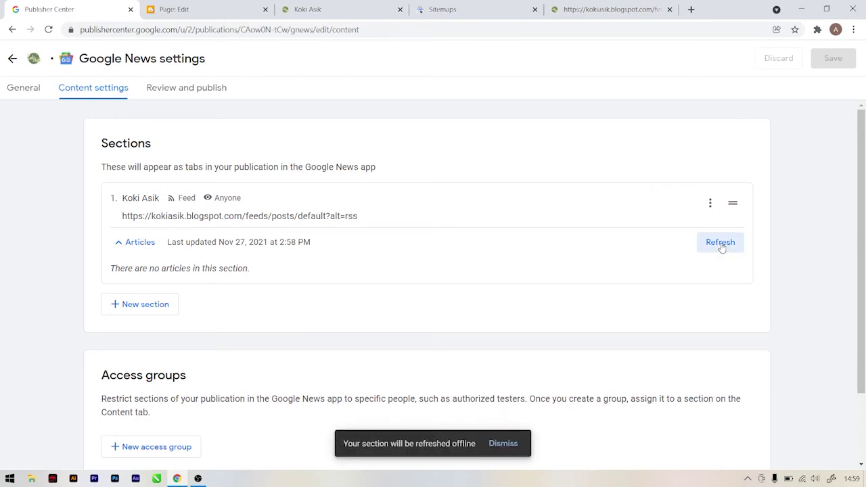
pyautogui.scroll(-1, 554, 236)
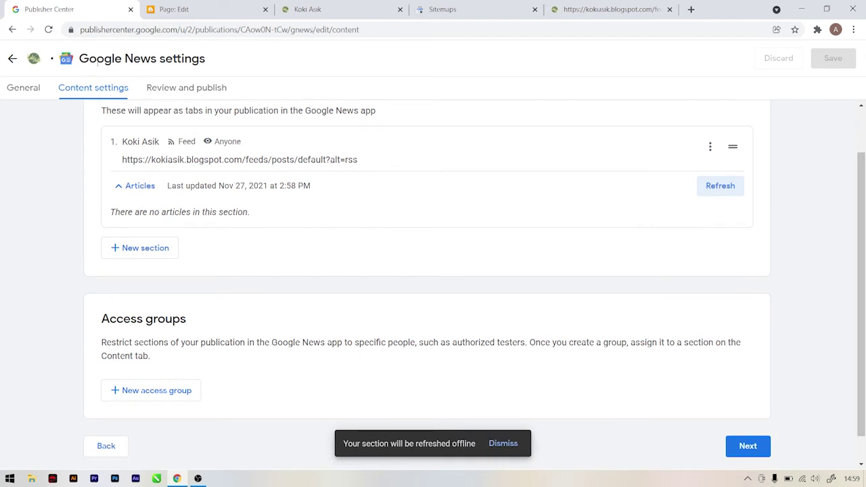
pyautogui.click(48, 29)
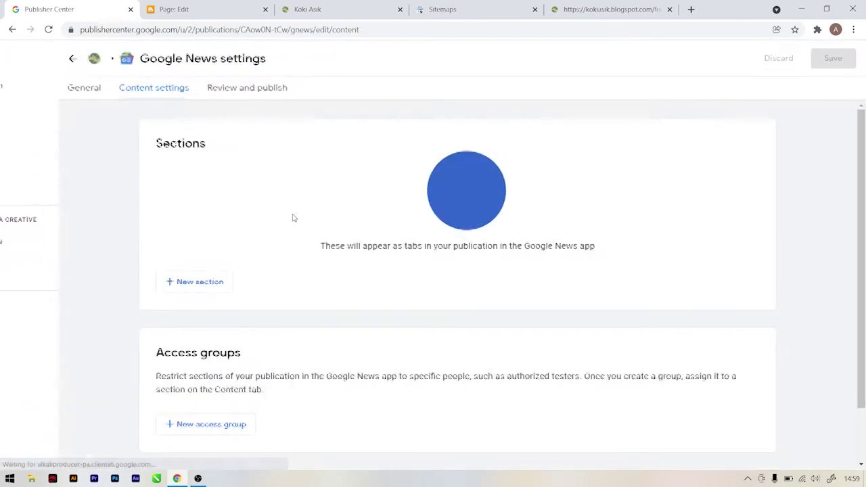
pyautogui.click(142, 243)
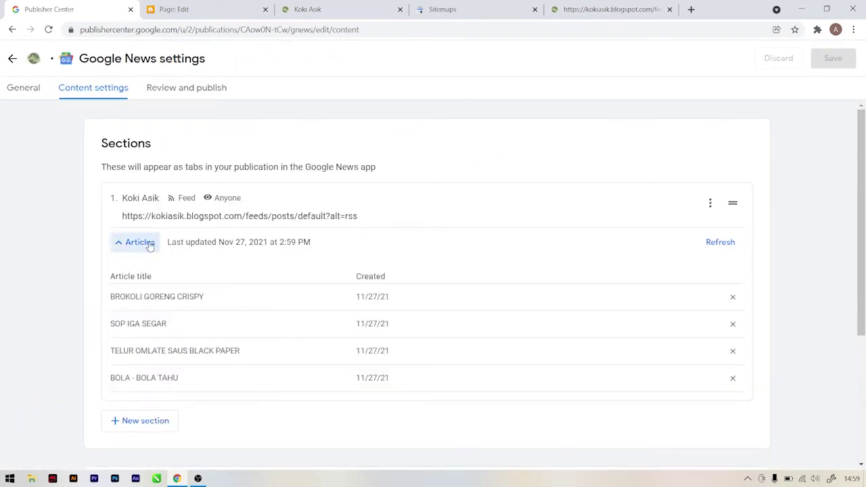
pyautogui.scroll(-1, 237, 326)
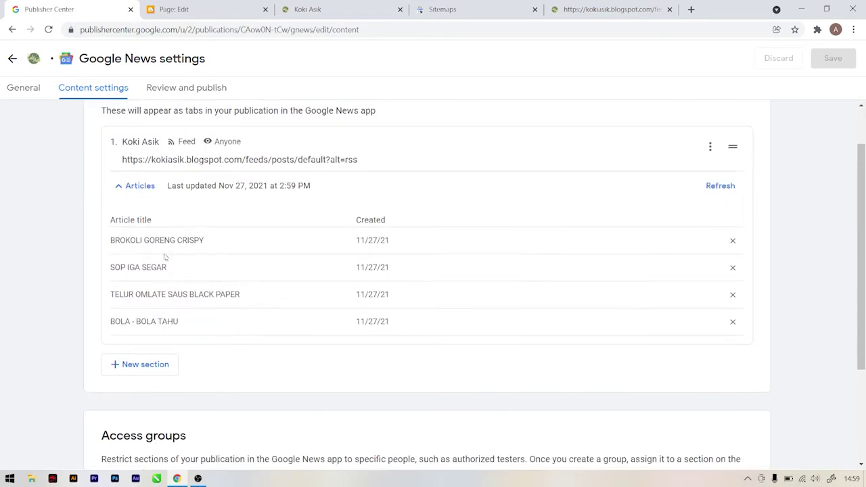
pyautogui.click(185, 86)
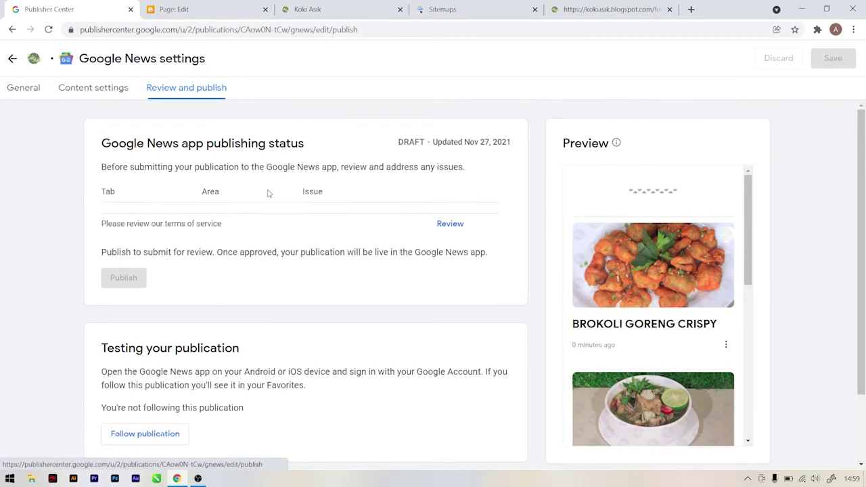
pyautogui.scroll(-3, 675, 240)
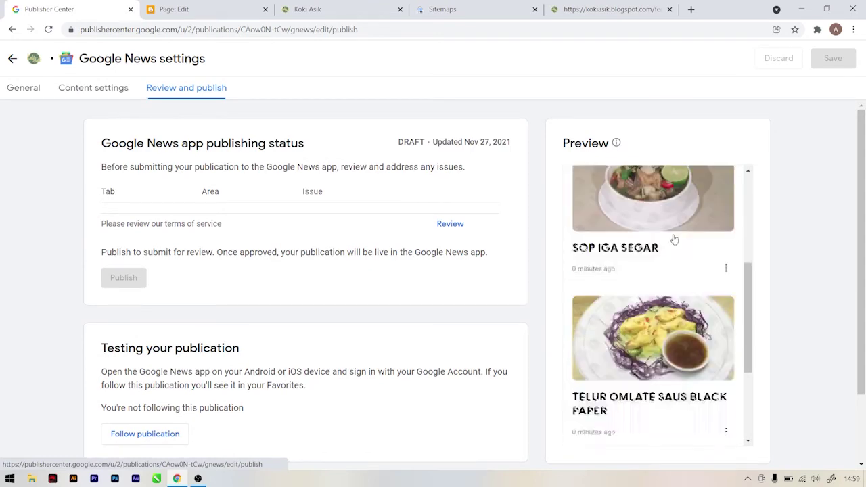
pyautogui.scroll(-2, 675, 240)
pyautogui.scroll(5, 675, 239)
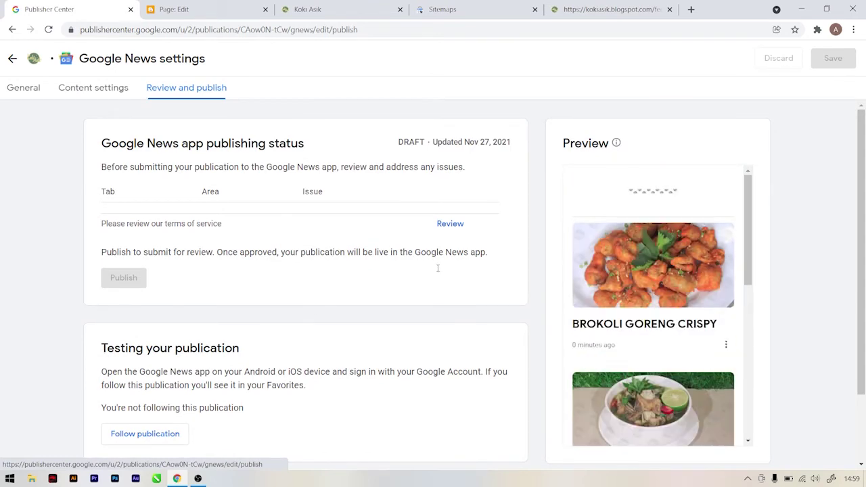
pyautogui.scroll(-1, 316, 309)
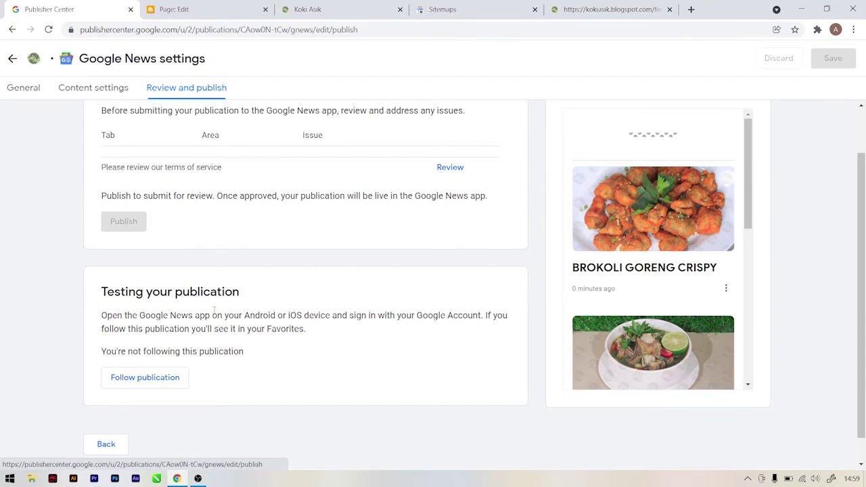
pyautogui.scroll(1, 214, 309)
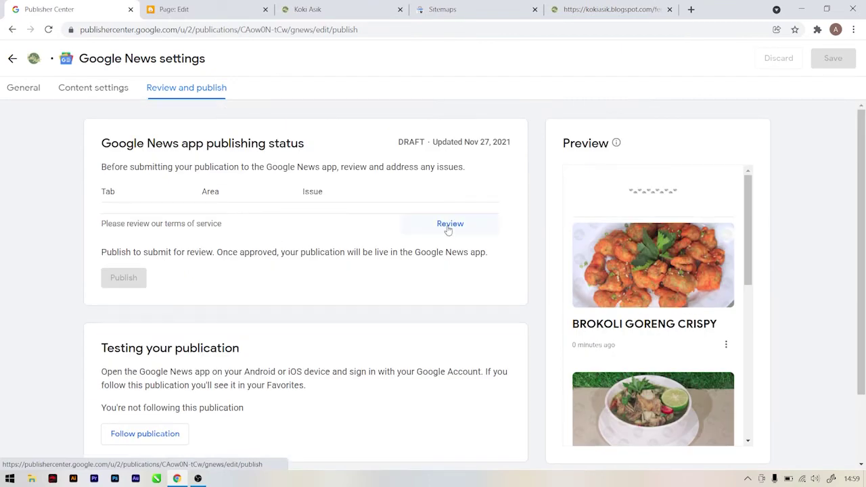
# Step: Open the terms of service and enter the publisher's name, contact e-mail and job title
pyautogui.click(447, 228)
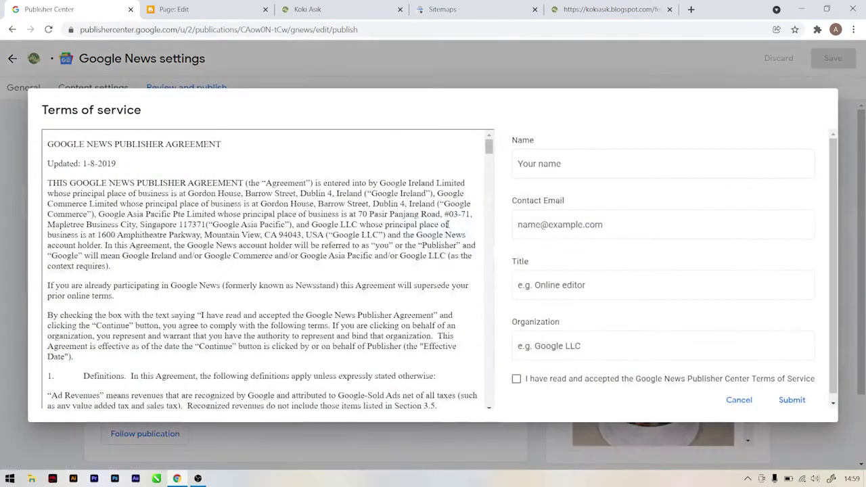
pyautogui.click(538, 165)
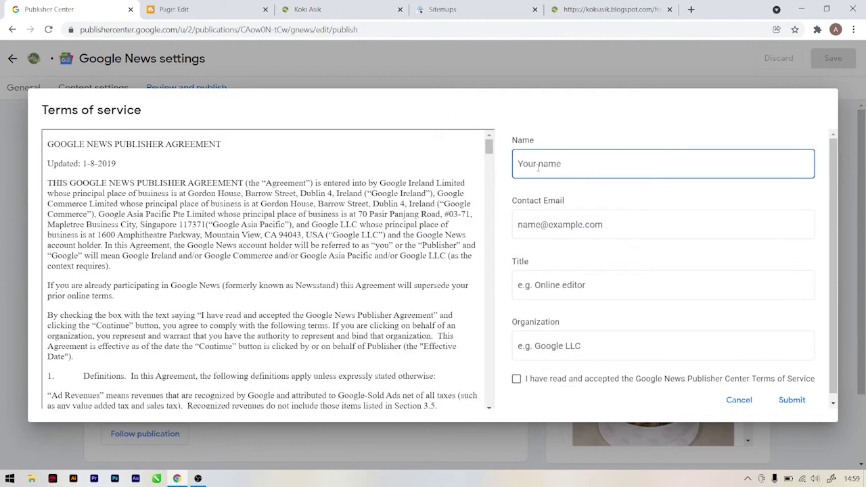
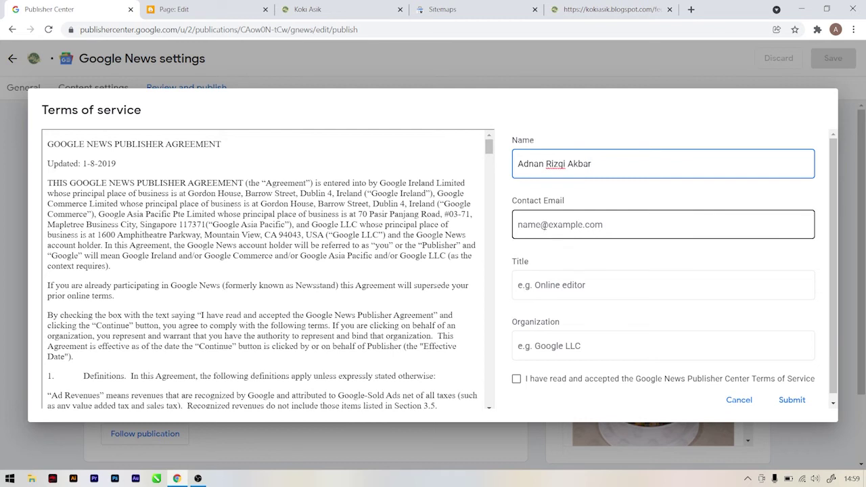
pyautogui.click(517, 224)
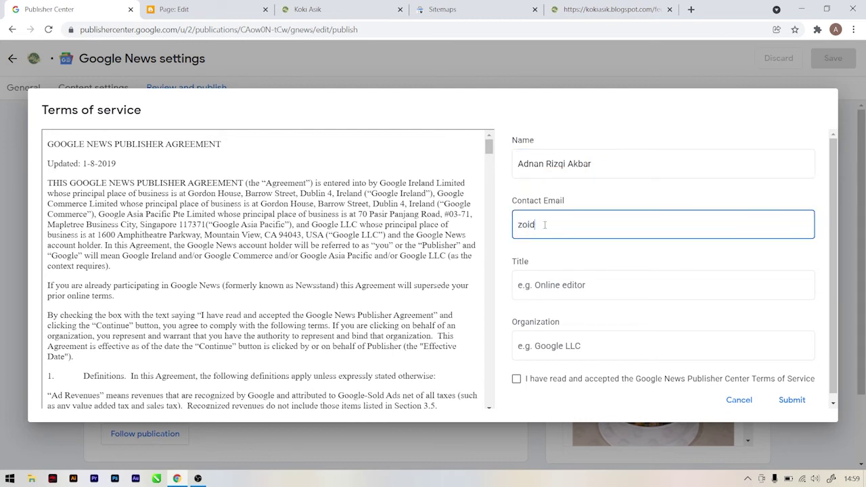
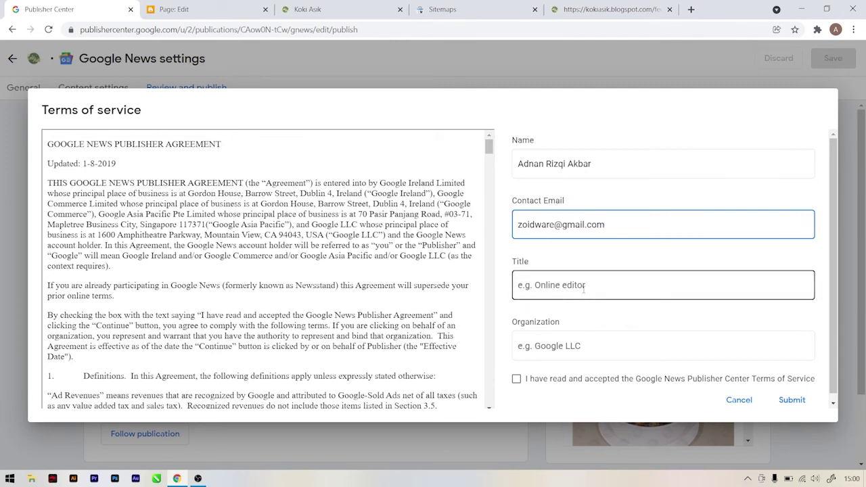
pyautogui.click(534, 285)
pyautogui.write('Adnan')
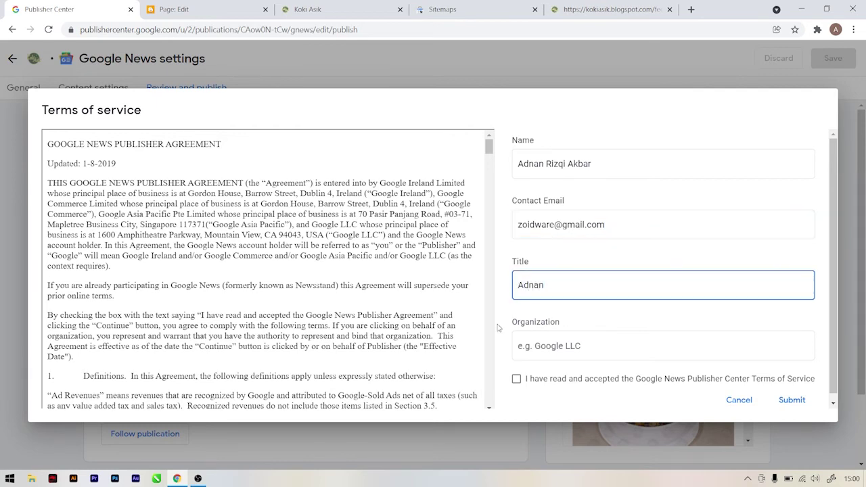
# Step: Enter the organization name, tick the terms agreement, and submit the form
pyautogui.click(501, 326)
pyautogui.scroll(-1, 501, 326)
pyautogui.click(546, 340)
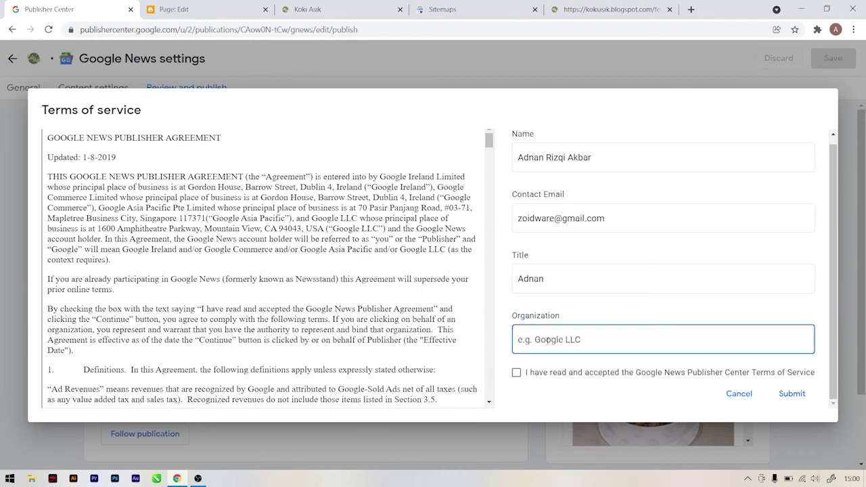
pyautogui.write('Adnan Media Creative')
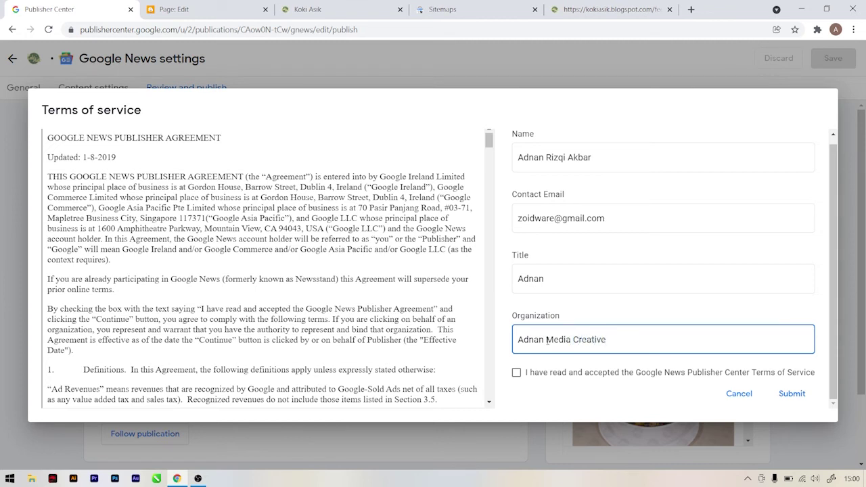
pyautogui.click(517, 373)
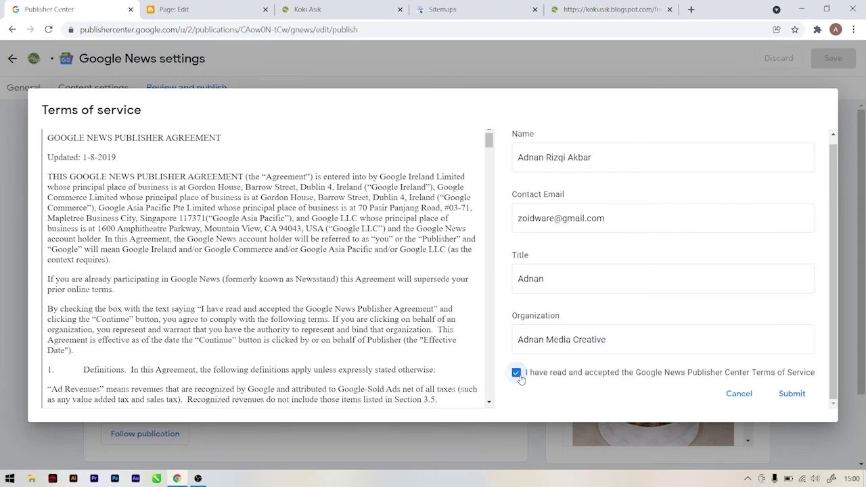
pyautogui.click(793, 395)
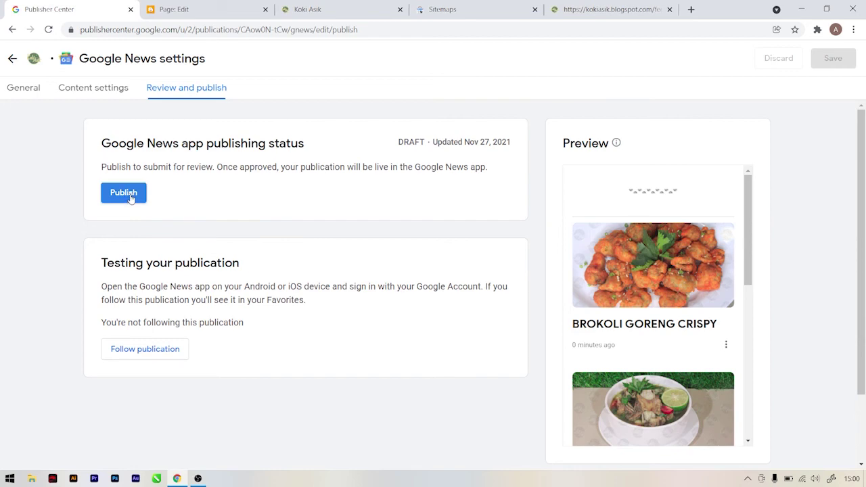
# Step: Publish Koki Asik to Google News for review and dismiss the confirmation
pyautogui.click(130, 196)
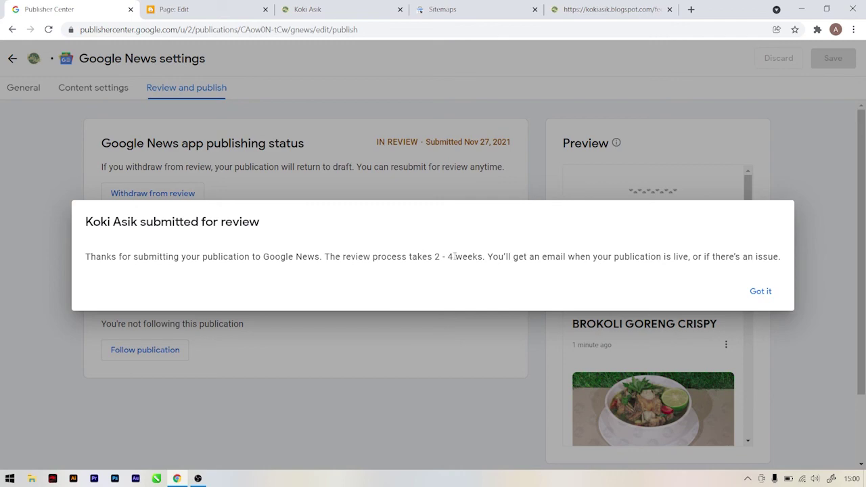
pyautogui.click(763, 296)
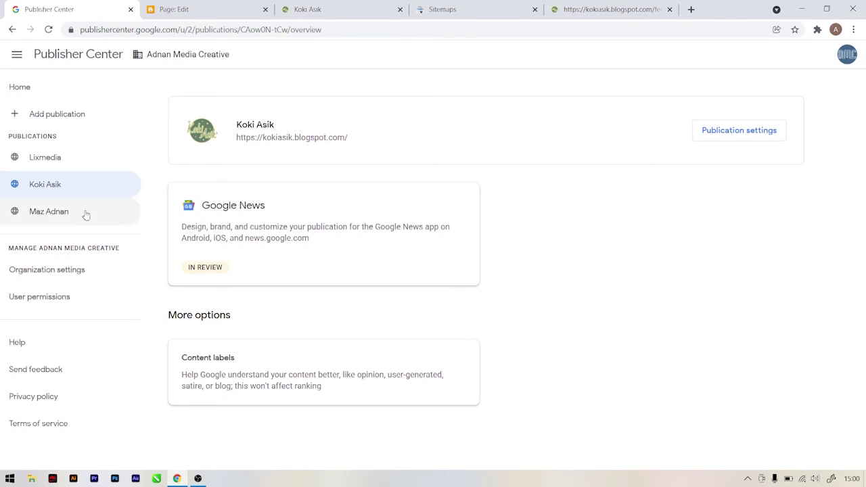
# Step: Go Home and open the Koki Asik card to see its LIVE Google News status
pyautogui.click(49, 73)
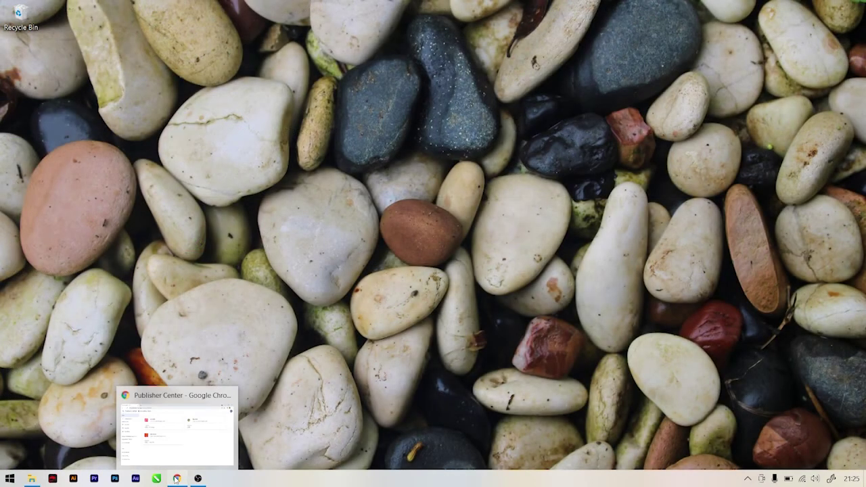
pyautogui.click(176, 479)
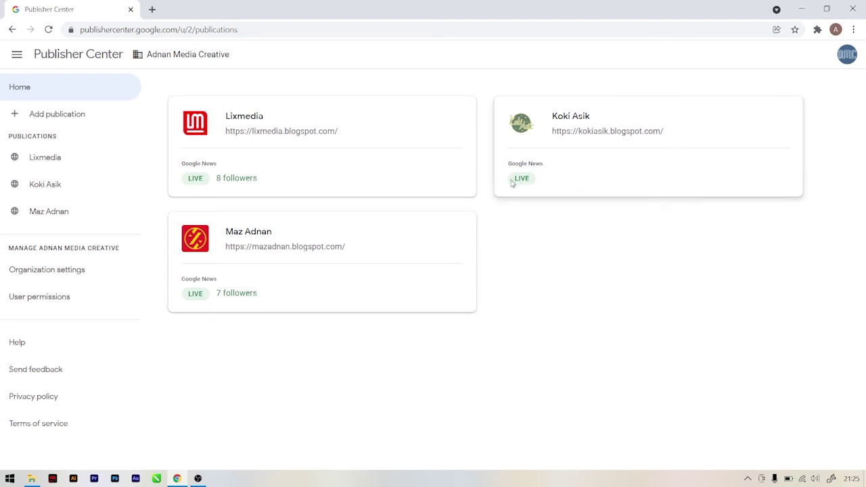
pyautogui.click(581, 160)
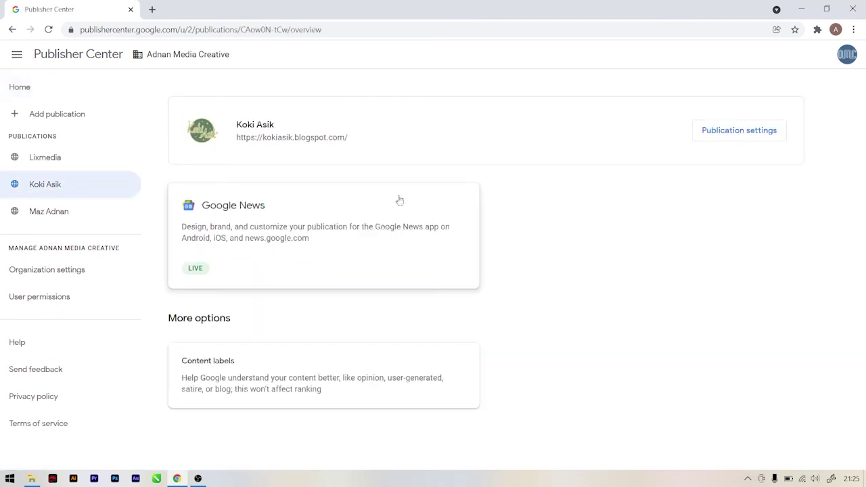